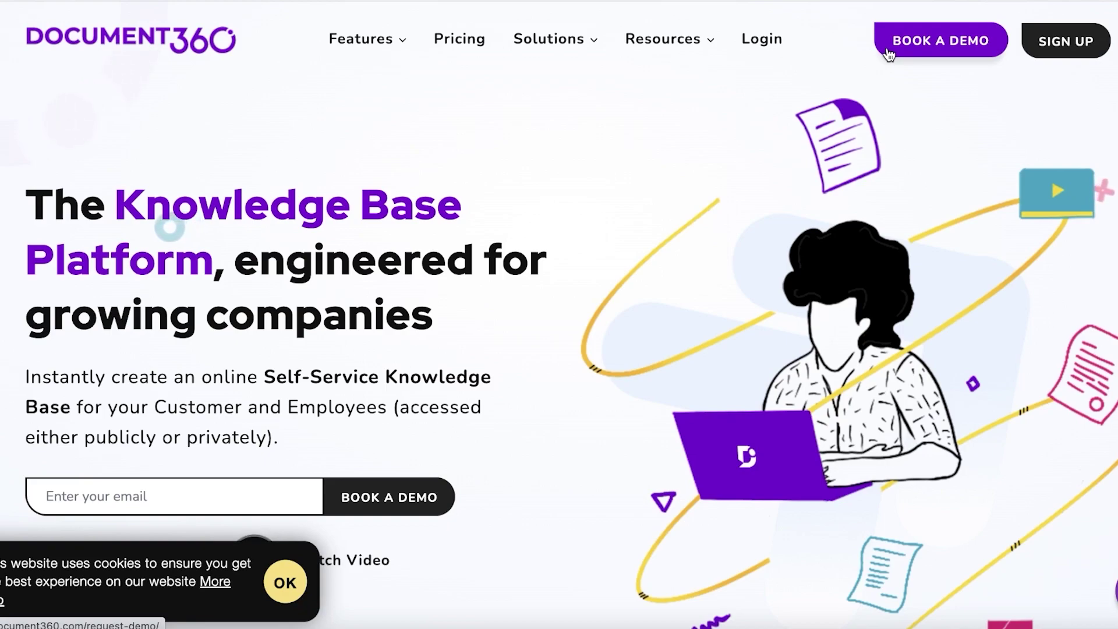
Sign up for a Document360 trial and open the knowledge base's Home page builder.
click(1091, 50)
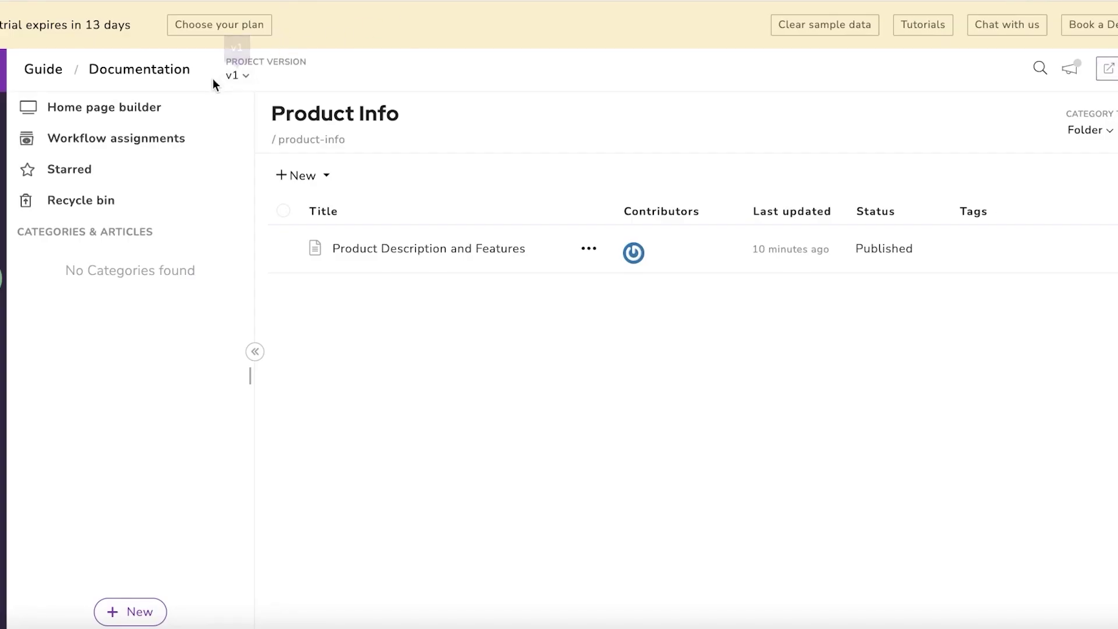
click(149, 115)
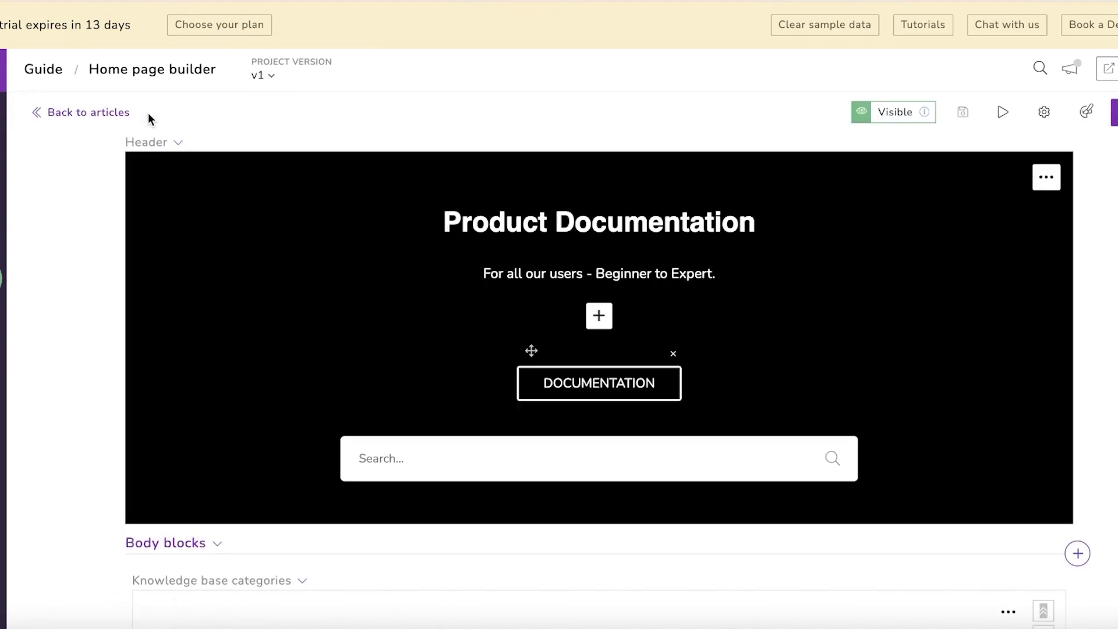
Change the header title to 'FAQ' and the subtitle to 'For all your questions'.
double_click(618, 210)
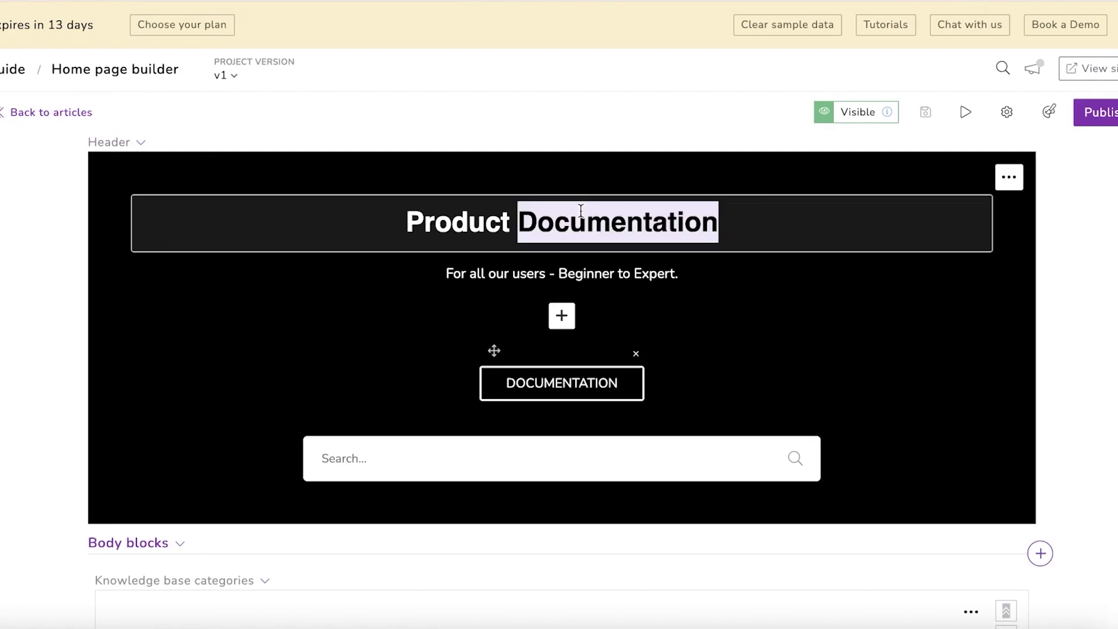
triple_click(580, 210)
text(FAQ)
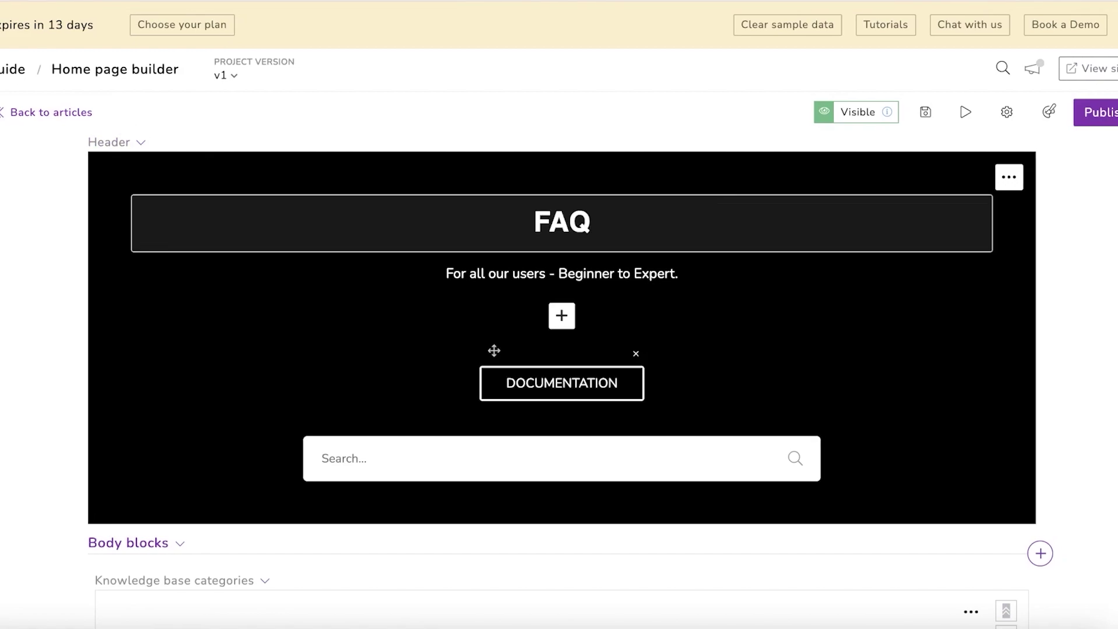
click(603, 274)
triple_click(605, 275)
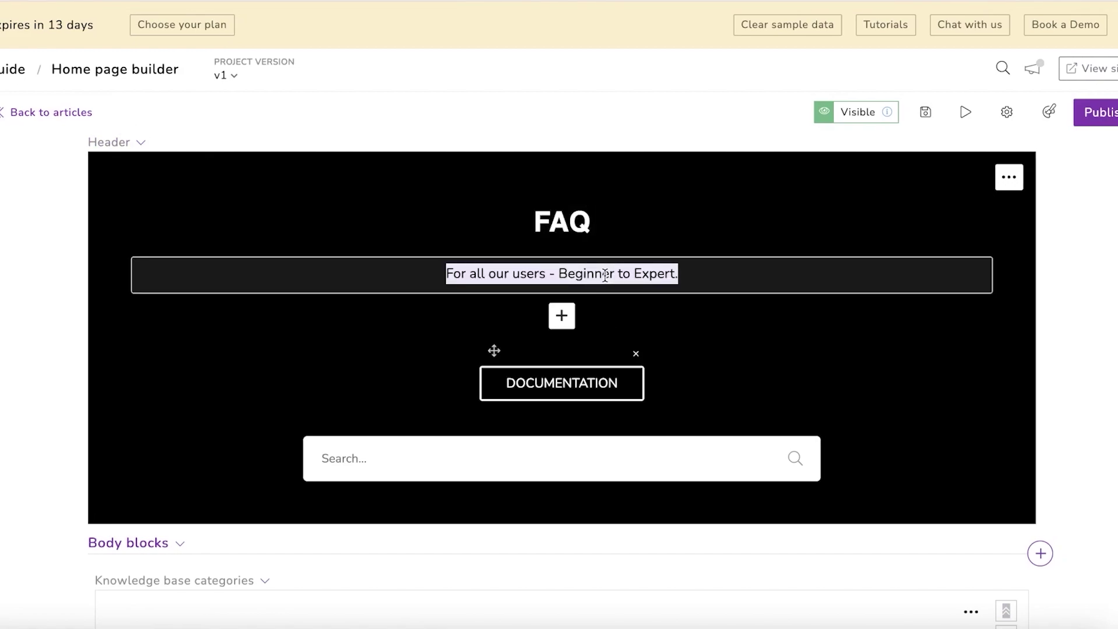
text(For all your questions)
Remove the DOCUMENTATION link button from the header.
click(799, 284)
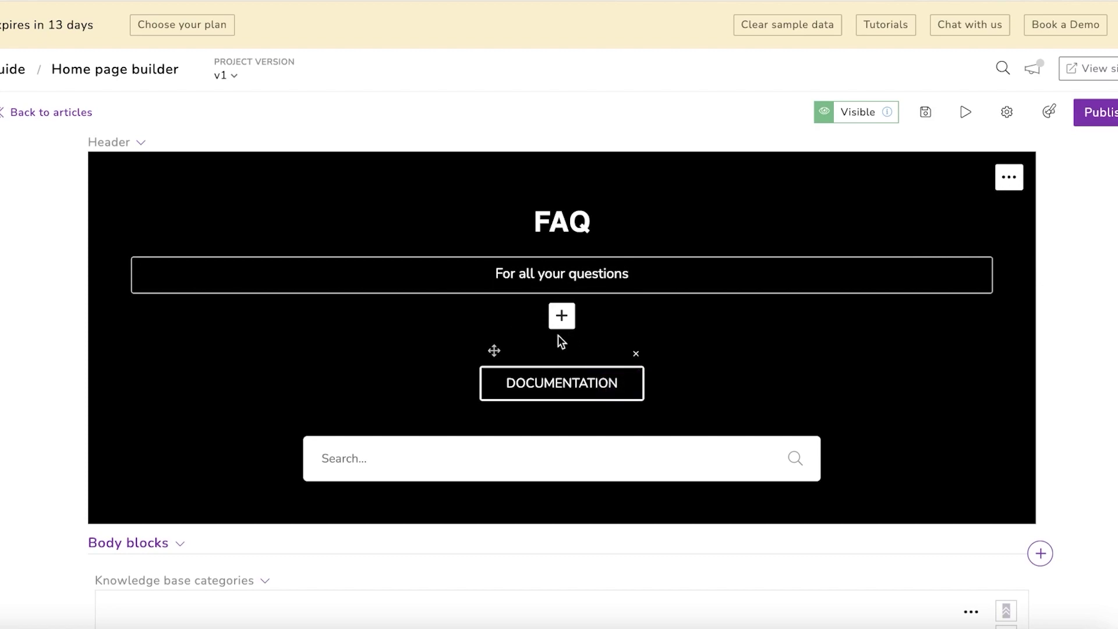
click(636, 354)
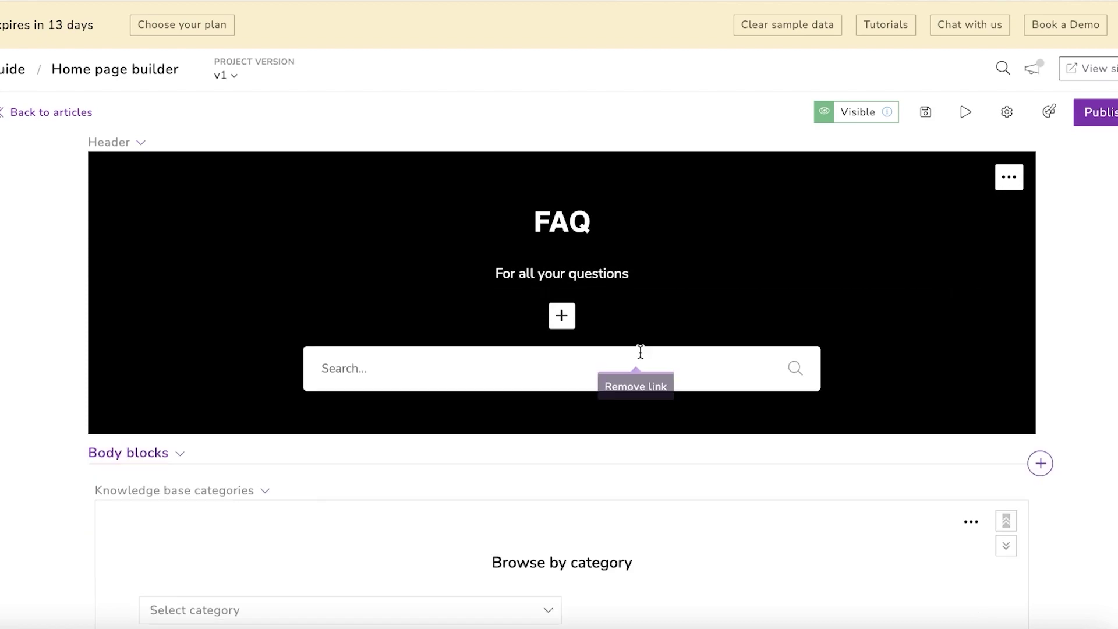
click(656, 352)
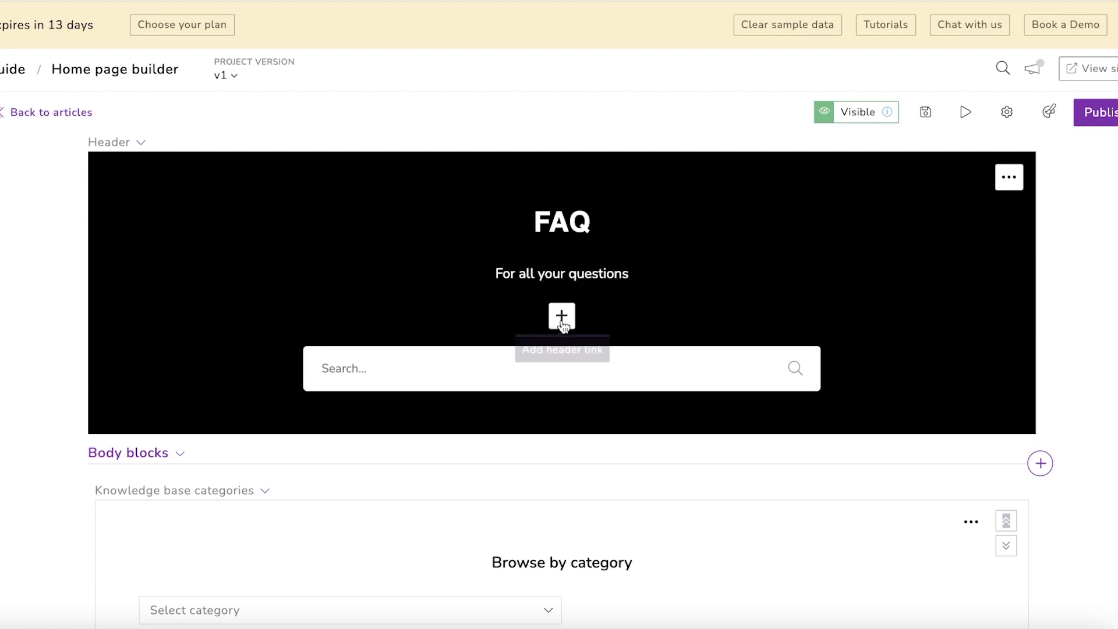
click(562, 317)
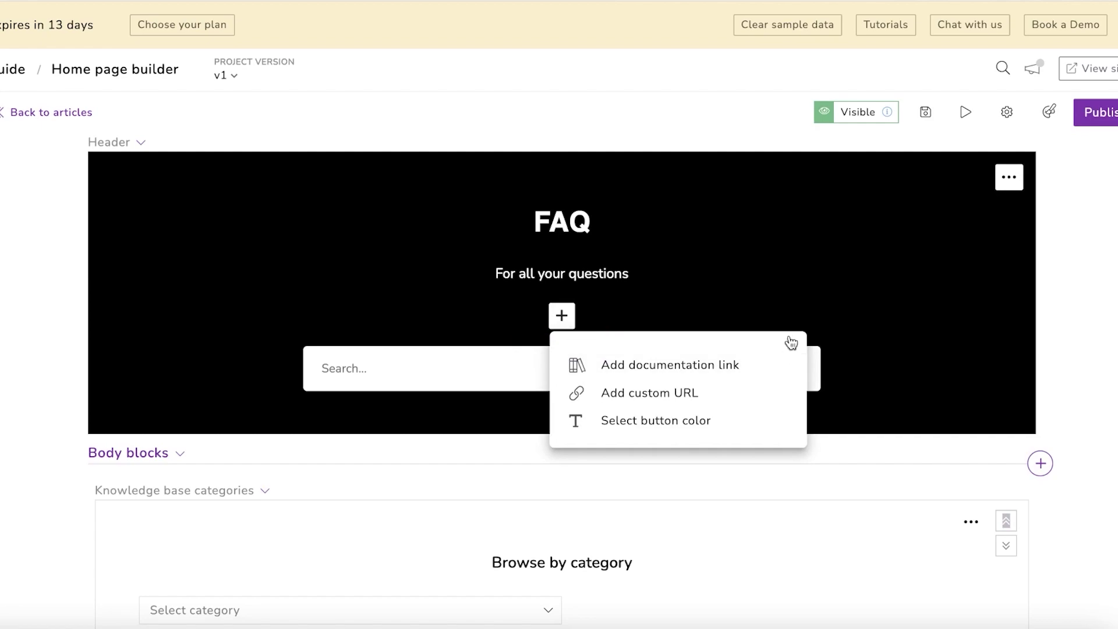
Insert a Text columns block at the top of the body, above the categories.
right_click(572, 326)
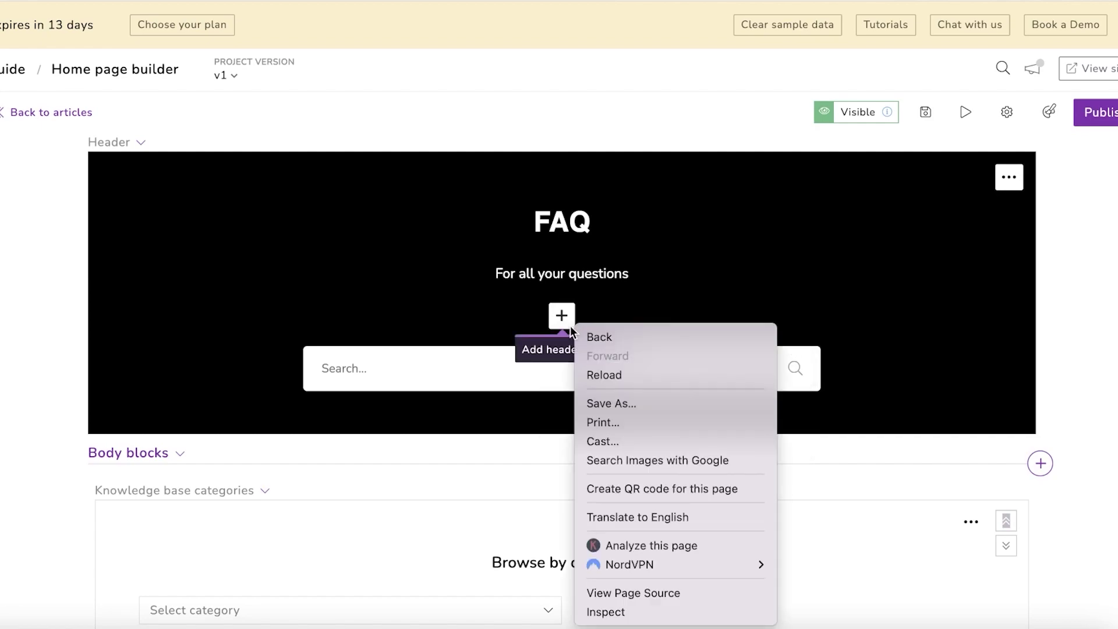
click(579, 309)
scroll(807, 332, down, 5)
scroll(804, 330, up, 1)
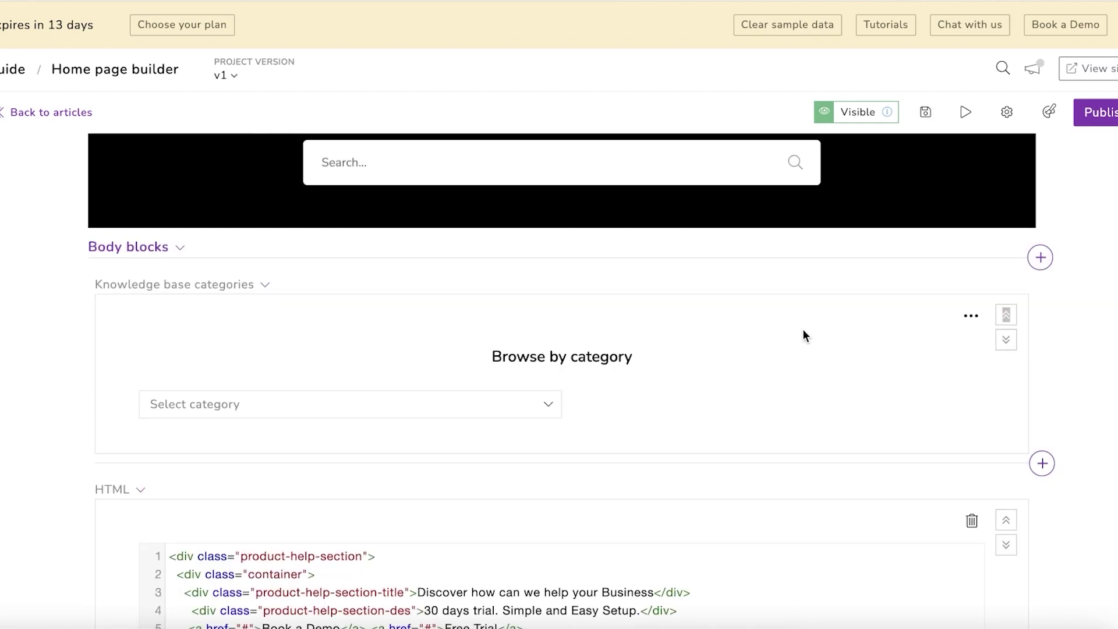
click(1042, 258)
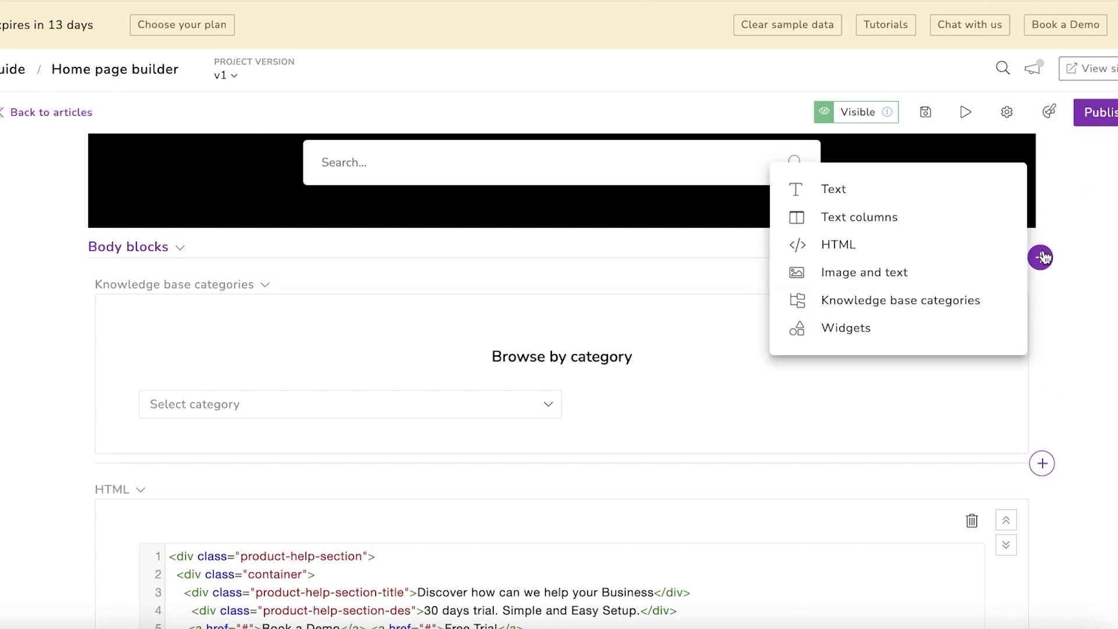
click(912, 225)
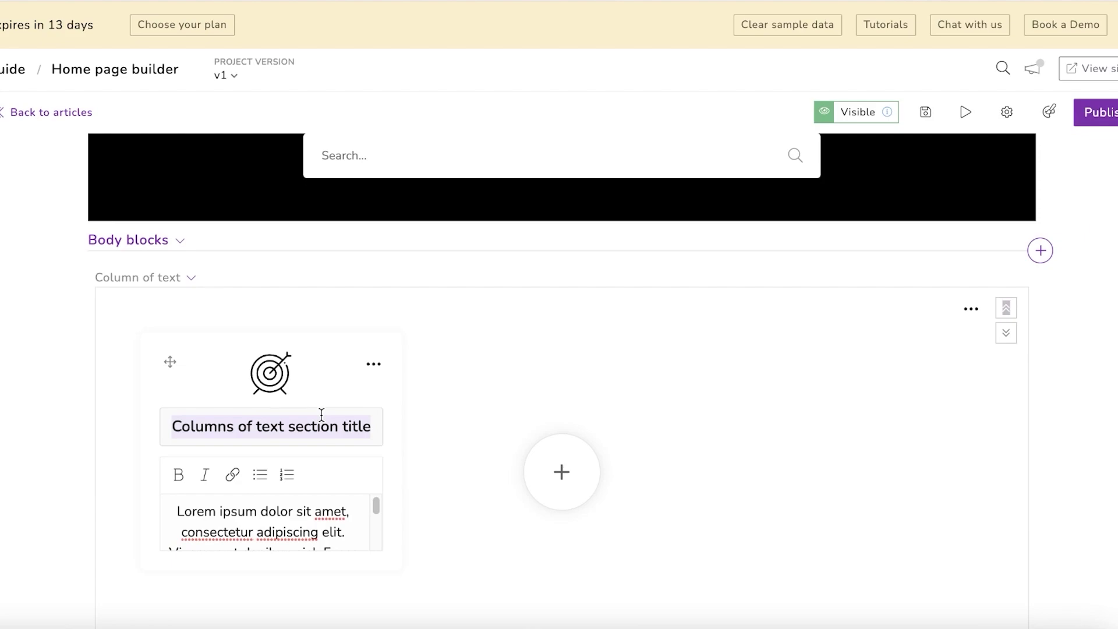
scroll(322, 414, down, 5)
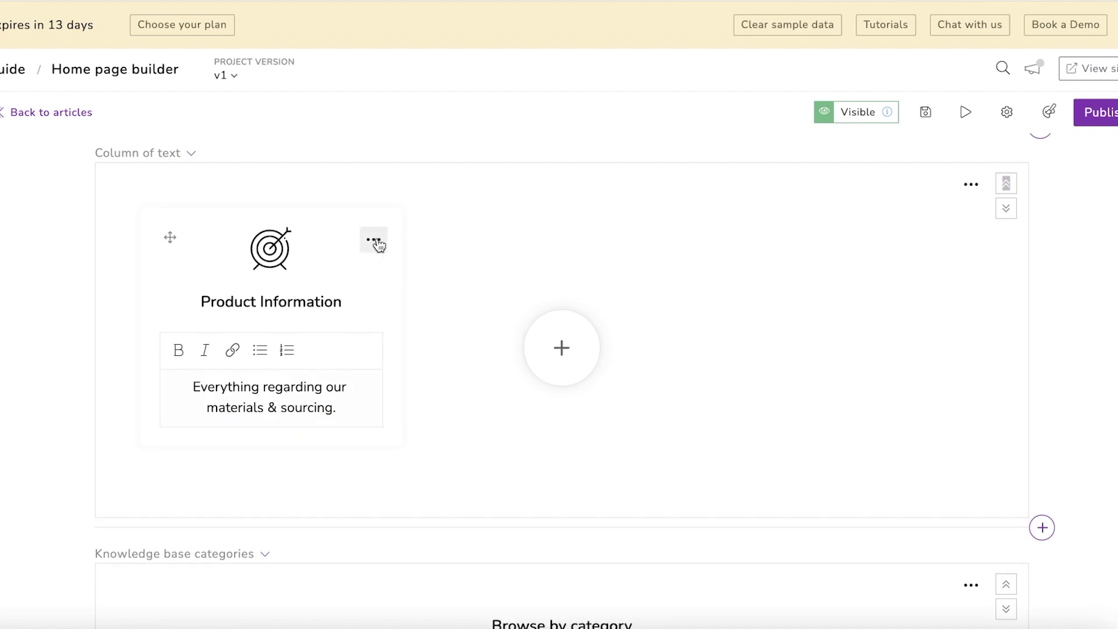
Try red and pink icon colours on the first column card, then restore black.
click(374, 239)
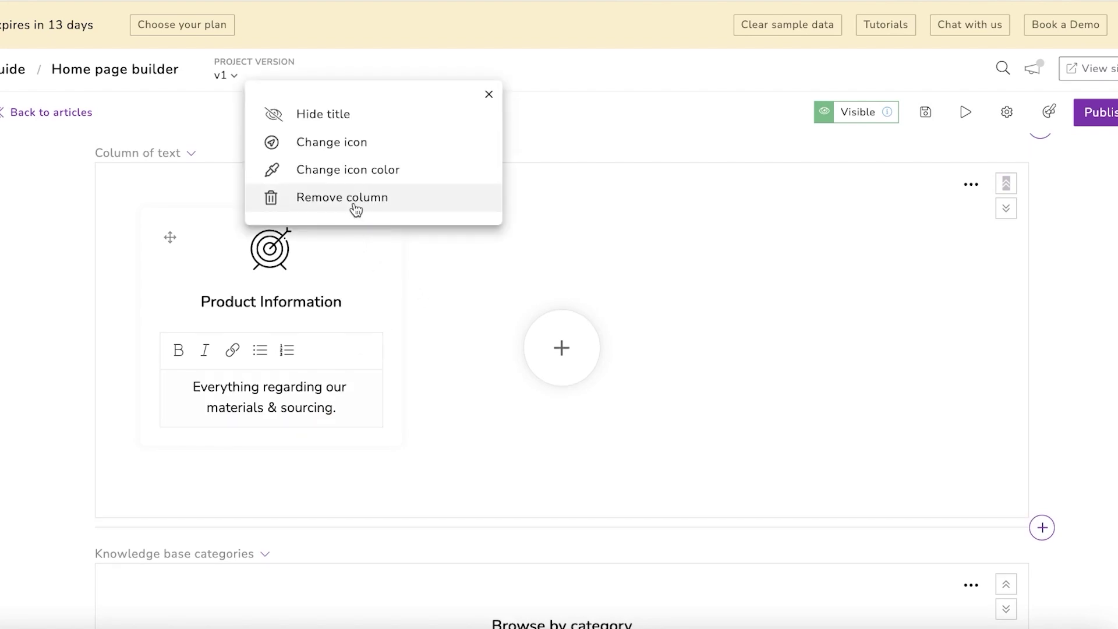
click(367, 178)
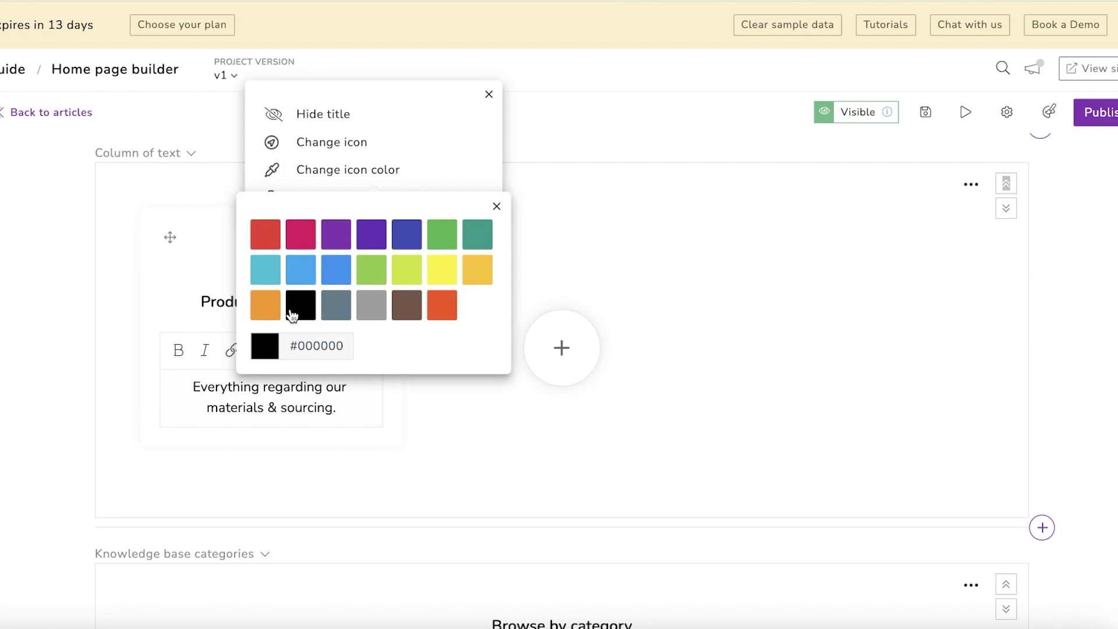
click(266, 234)
click(304, 241)
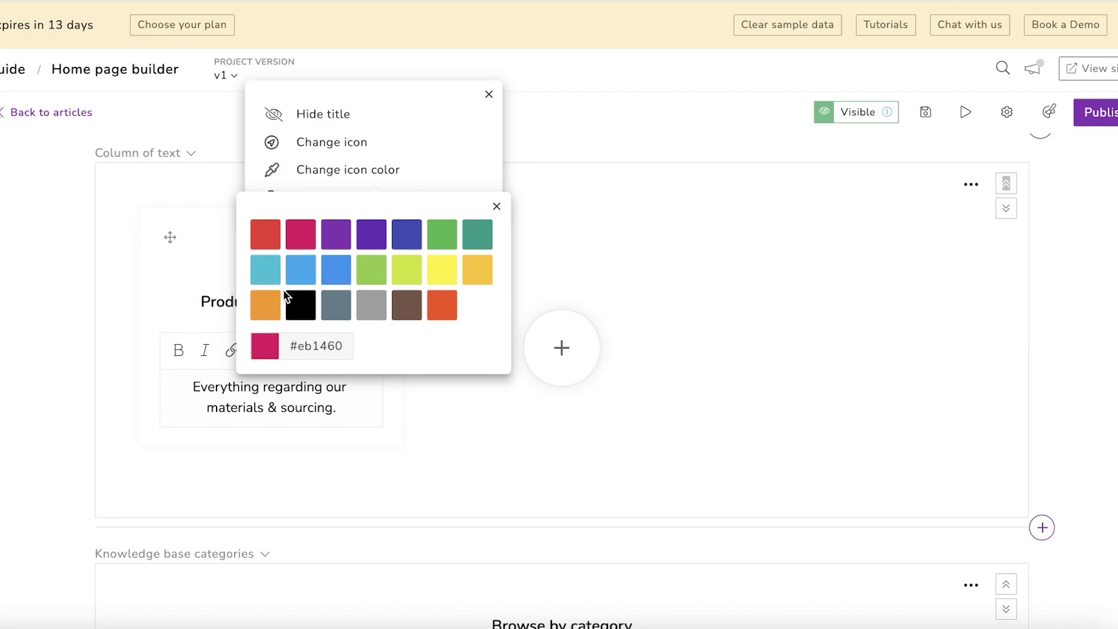
click(295, 305)
Give the Product Information card the clipboard icon from the built-in icon set.
click(332, 146)
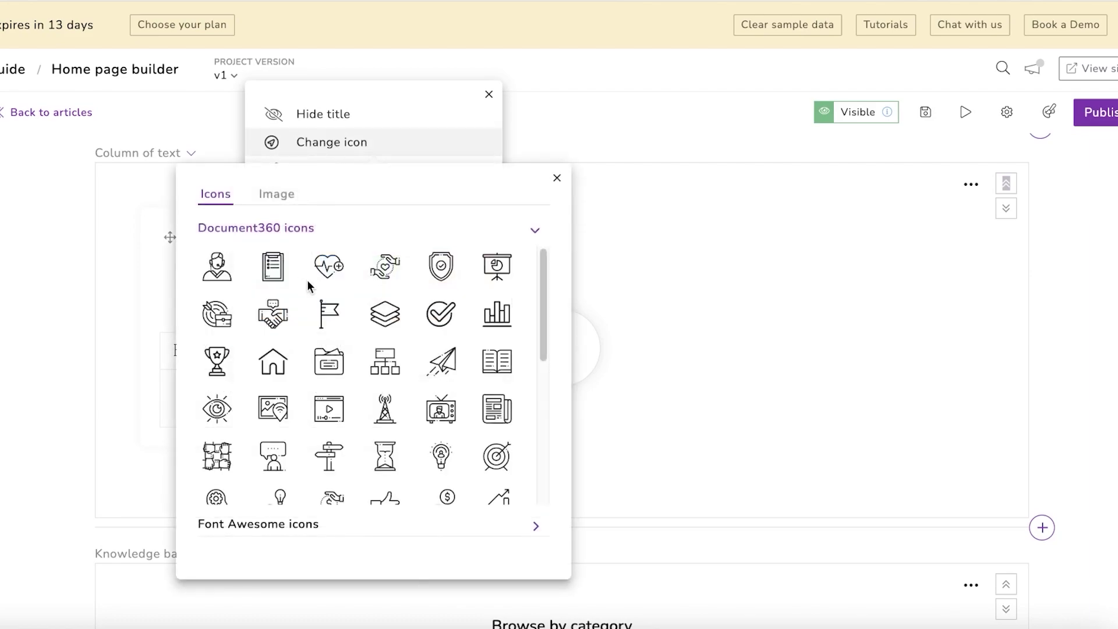
scroll(355, 338, down, 10)
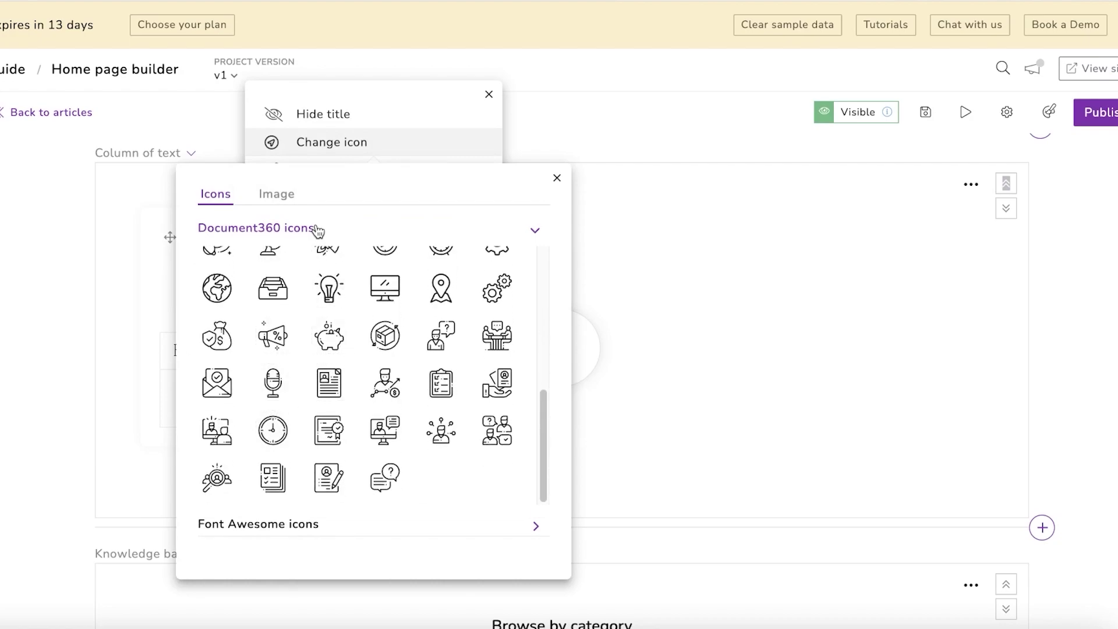
click(269, 201)
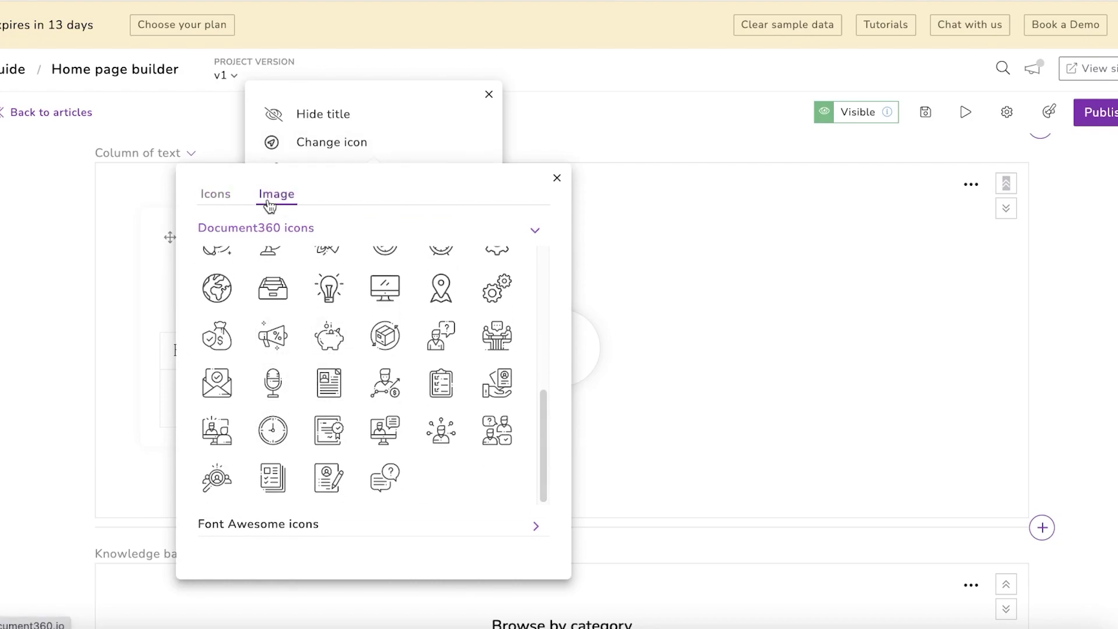
click(230, 202)
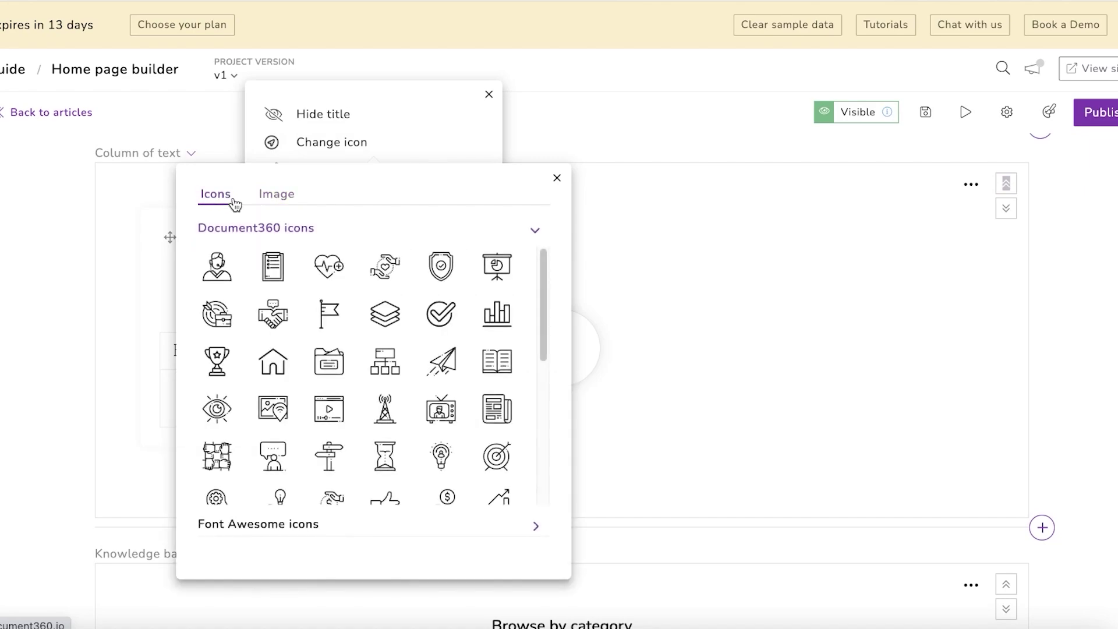
click(268, 269)
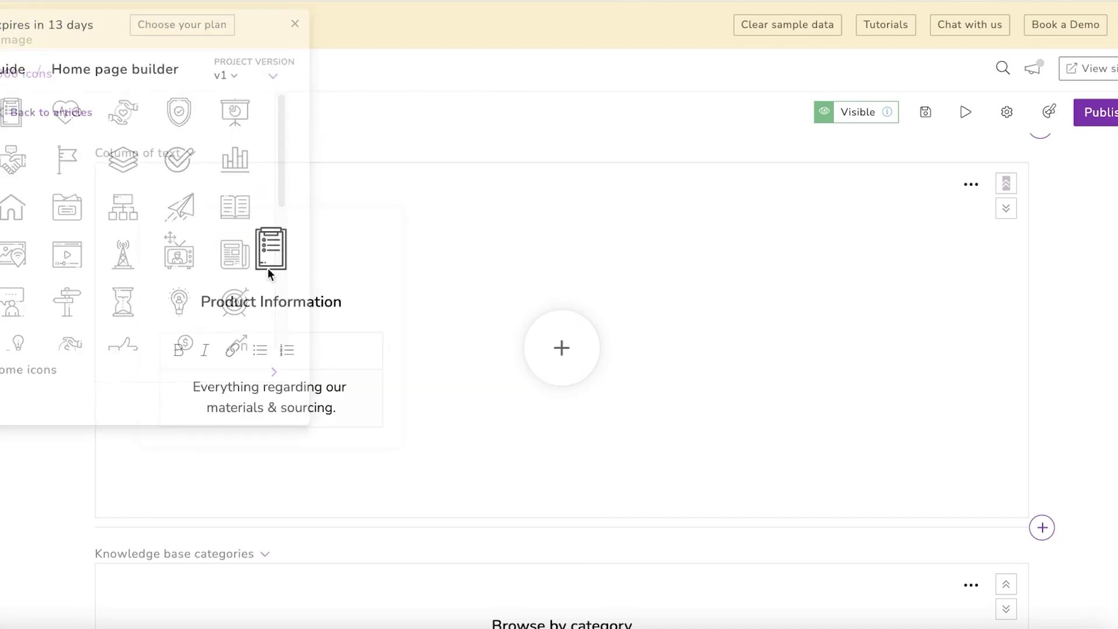
Add a second column card titled 'Shipping & Delivery' with its placeholder text removed.
click(559, 345)
double_click(590, 296)
triple_click(590, 293)
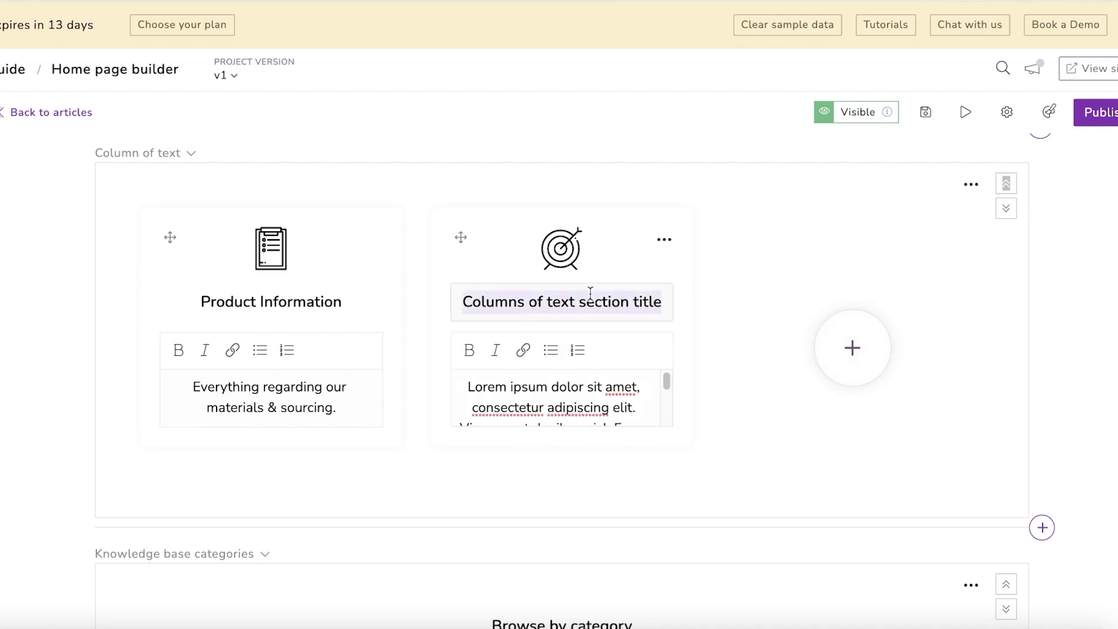
text(Shipping & Delivery)
triple_click(534, 402)
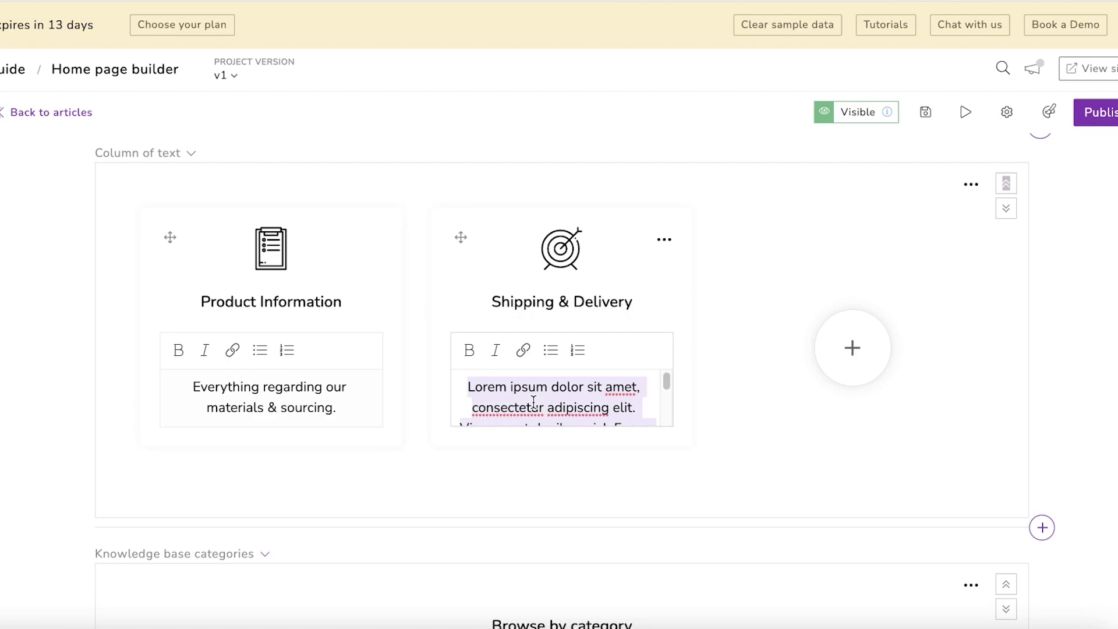
key(BackSpace)
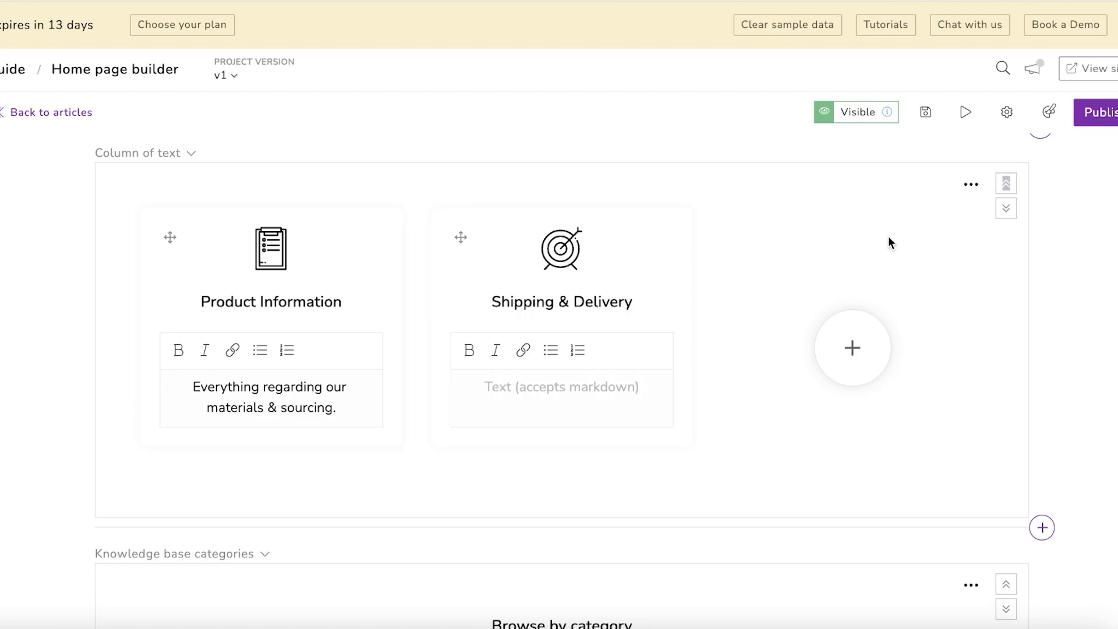
Add a third 'Returns & Refunds' card and publish the home page.
click(838, 336)
triple_click(881, 304)
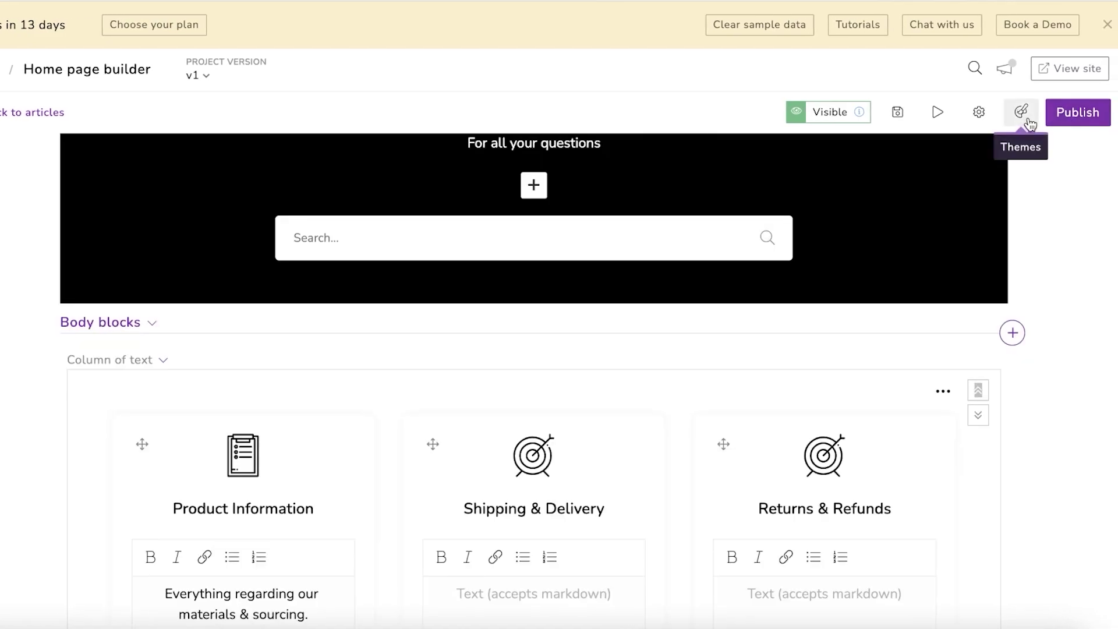
click(1063, 116)
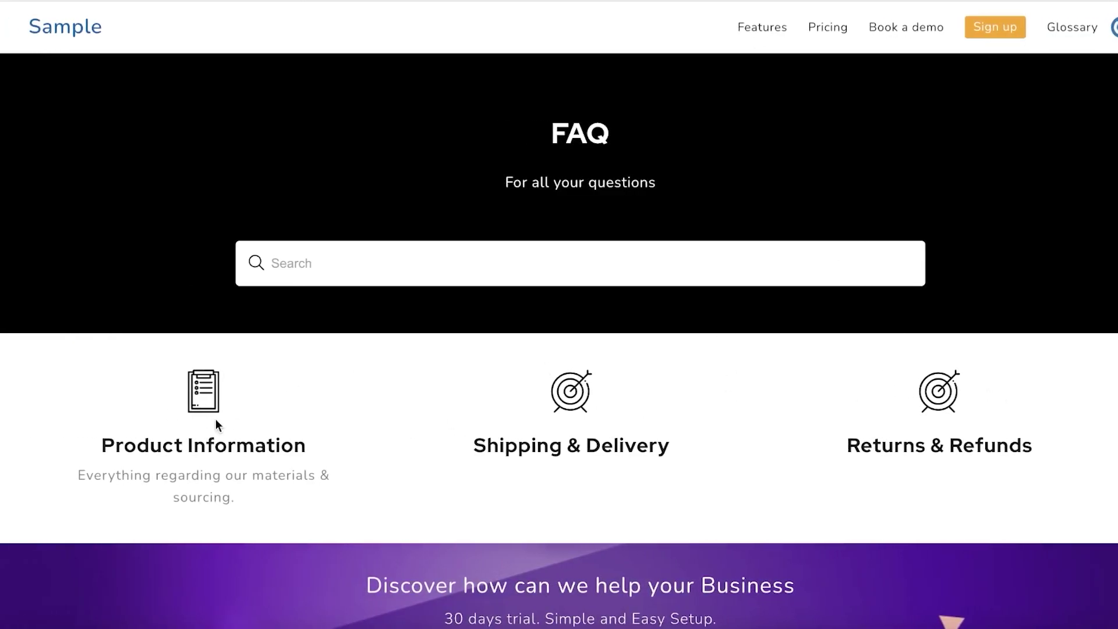
scroll(361, 325, down, 1)
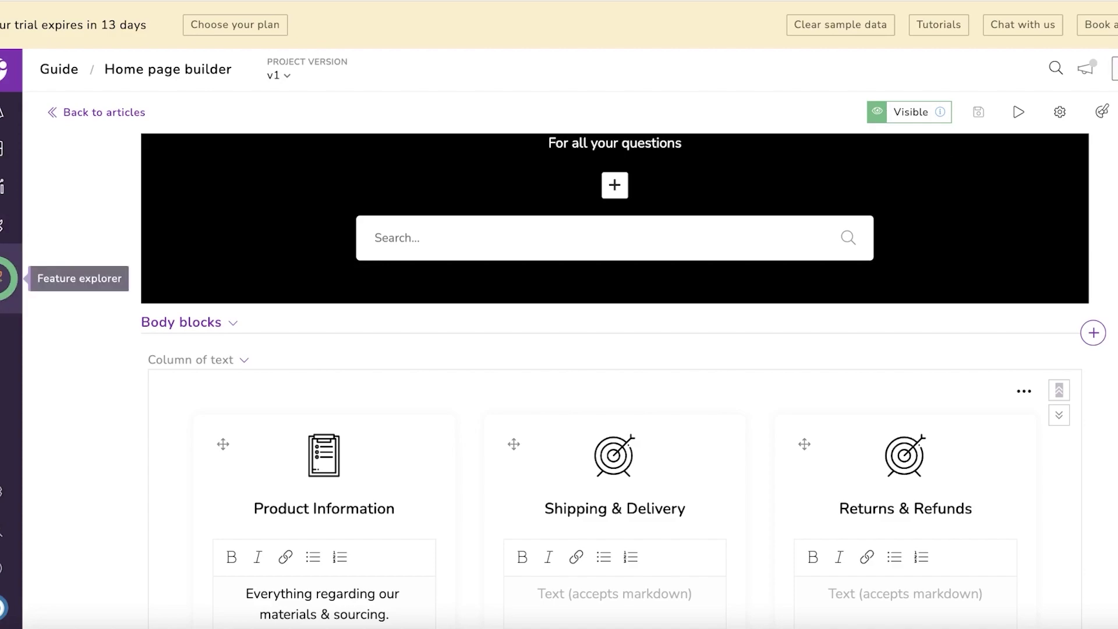
Create a folder named 'Product Info' in My drive.
click(9, 122)
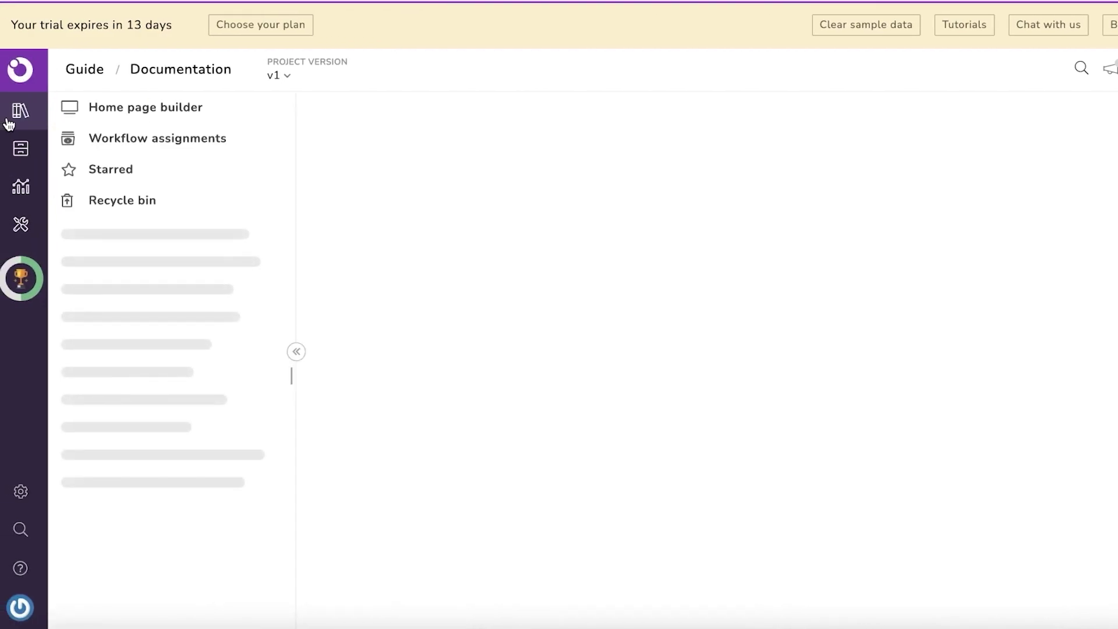
click(185, 146)
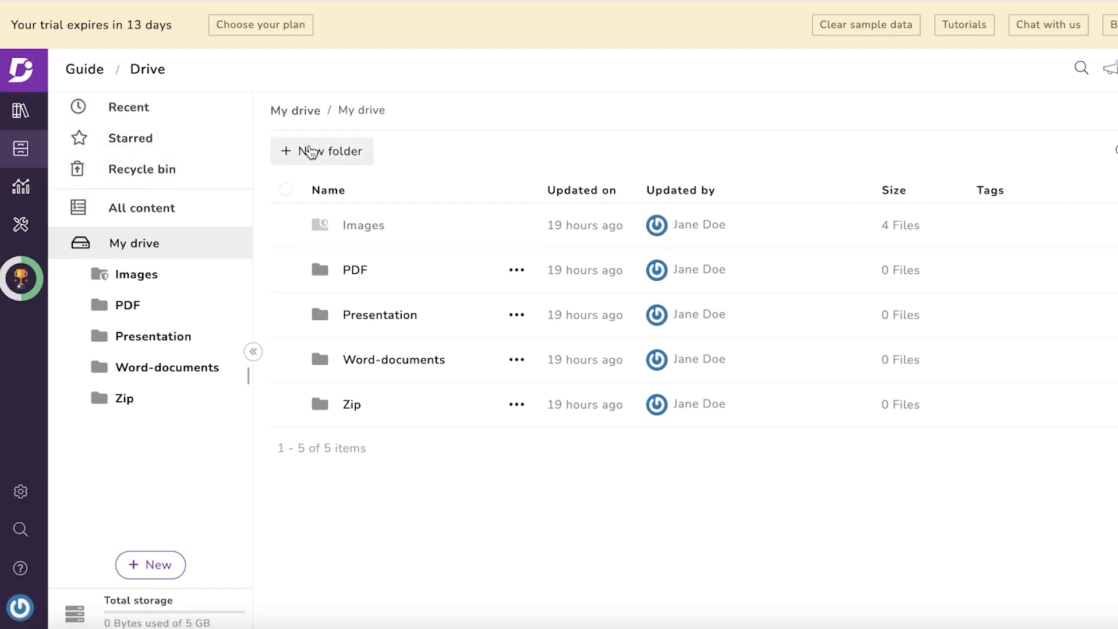
click(310, 150)
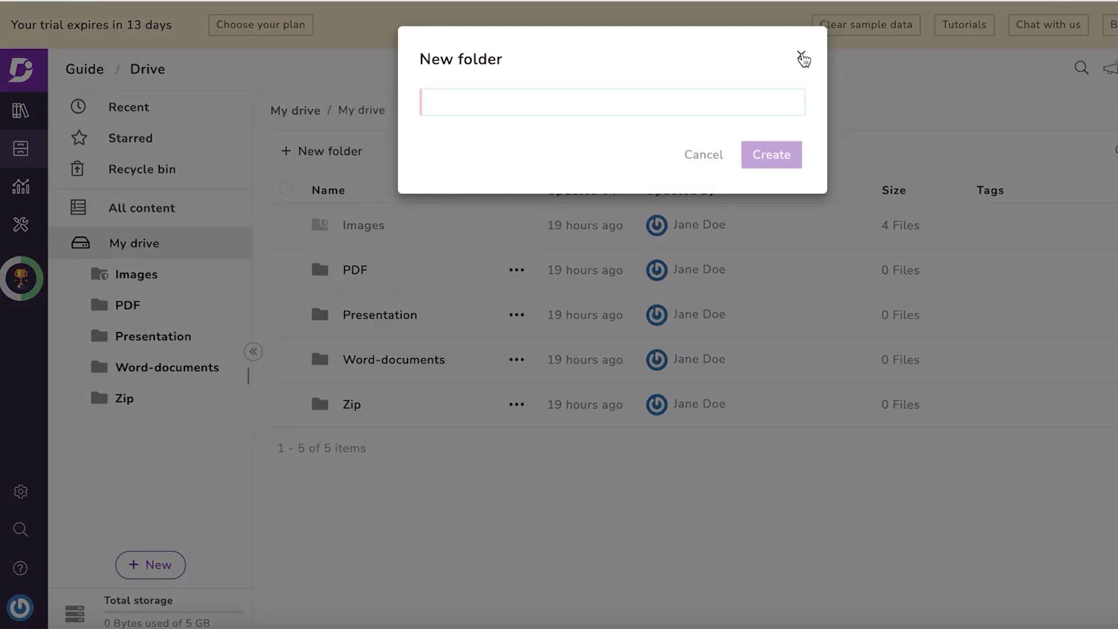
click(802, 58)
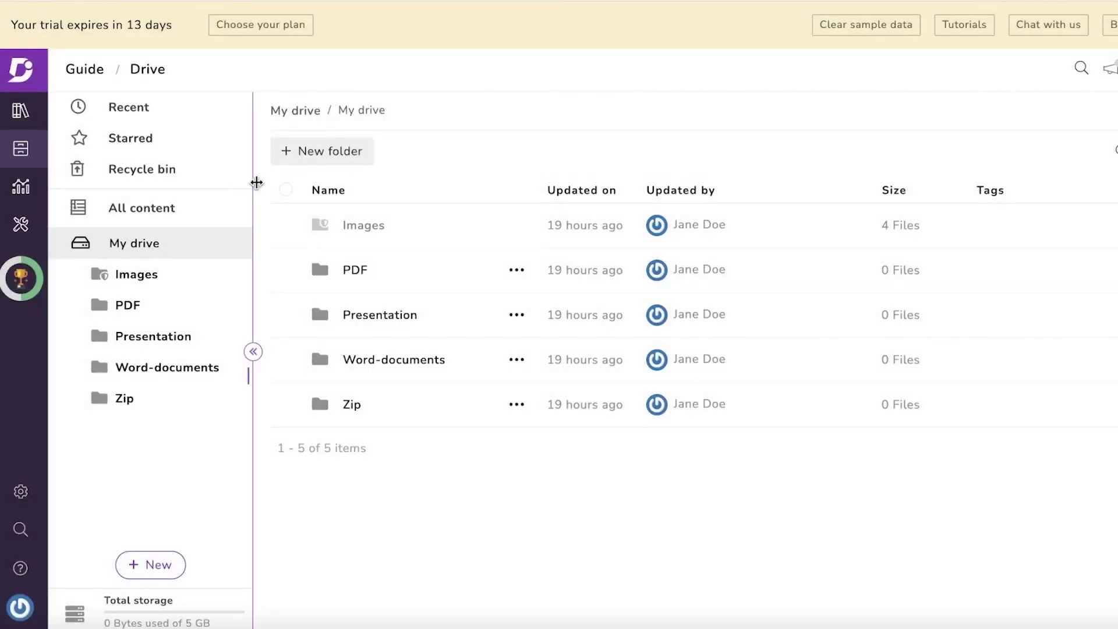
click(315, 152)
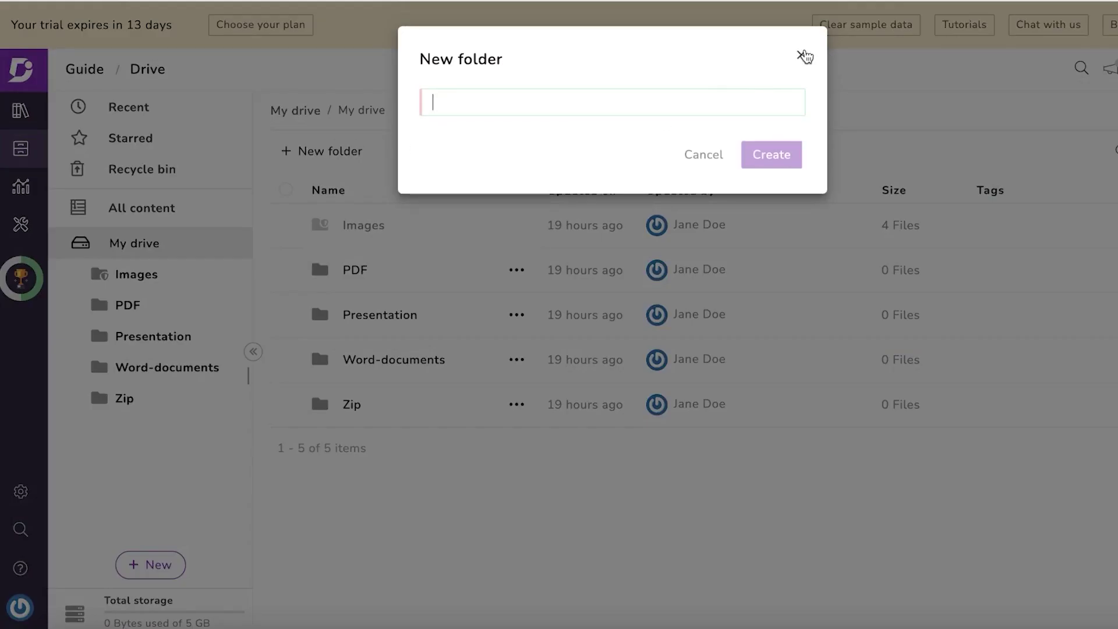
click(634, 110)
text(Product Info)
click(763, 155)
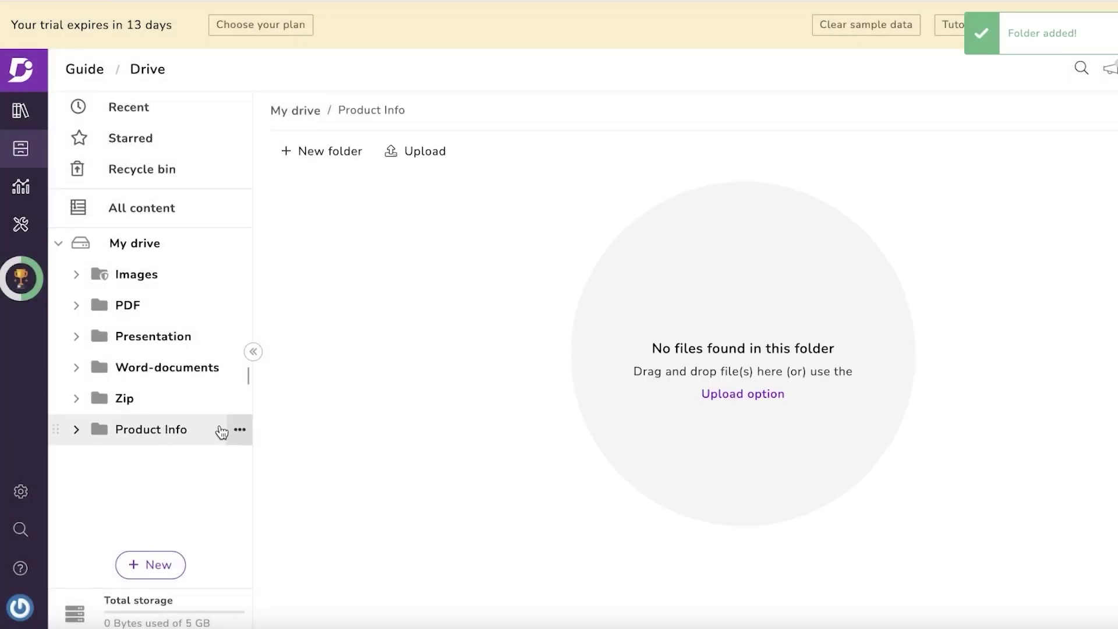
Start a subfolder inside Product Info, cancel it, and return to Documentation.
click(238, 431)
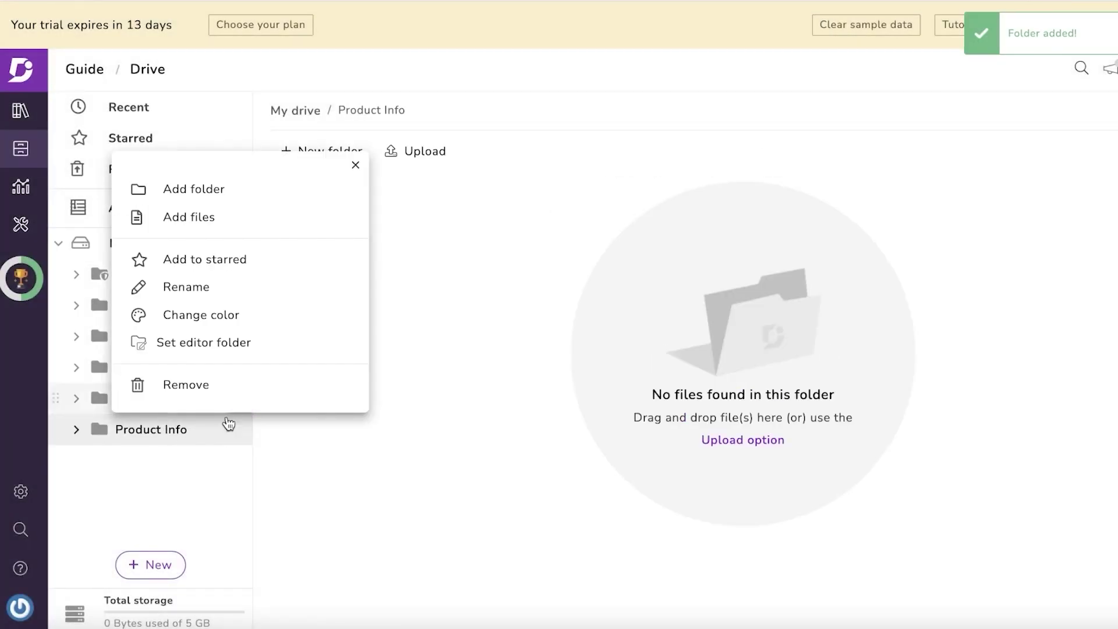
click(353, 168)
click(334, 149)
click(604, 88)
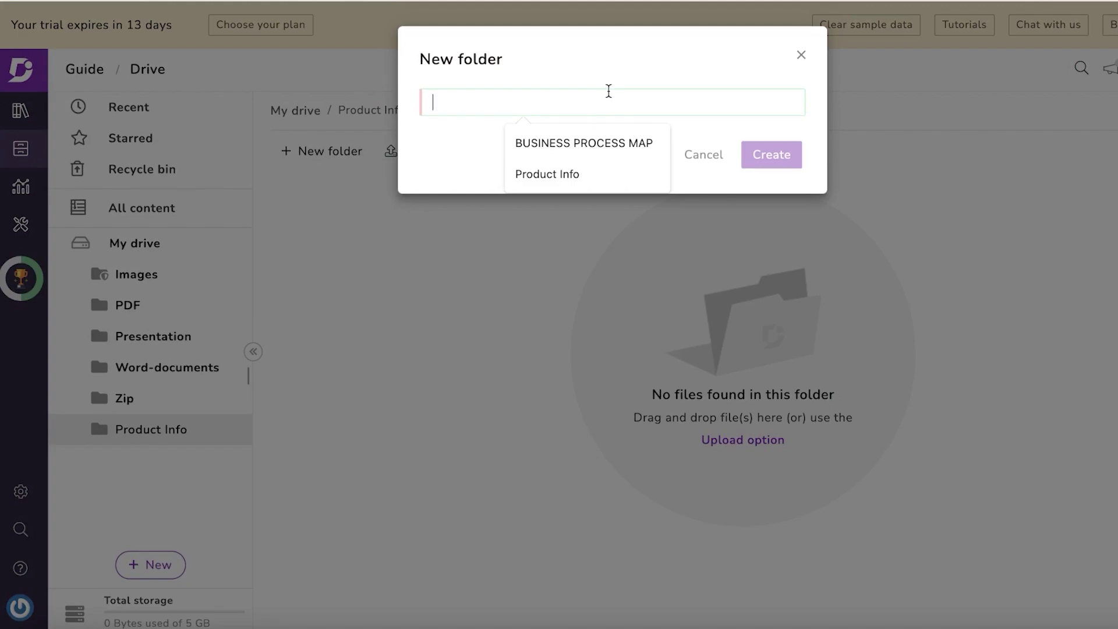
key(Escape)
click(20, 111)
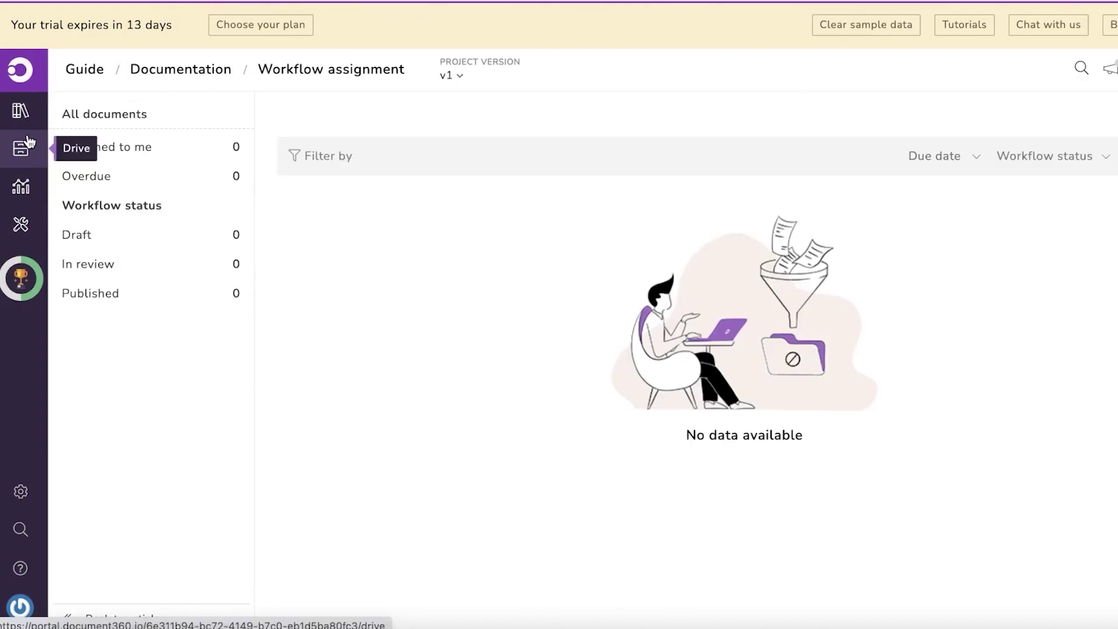
Add a 'Product Info' subfolder inside the Product Info folder without uploading files, then return to Documentation.
click(21, 149)
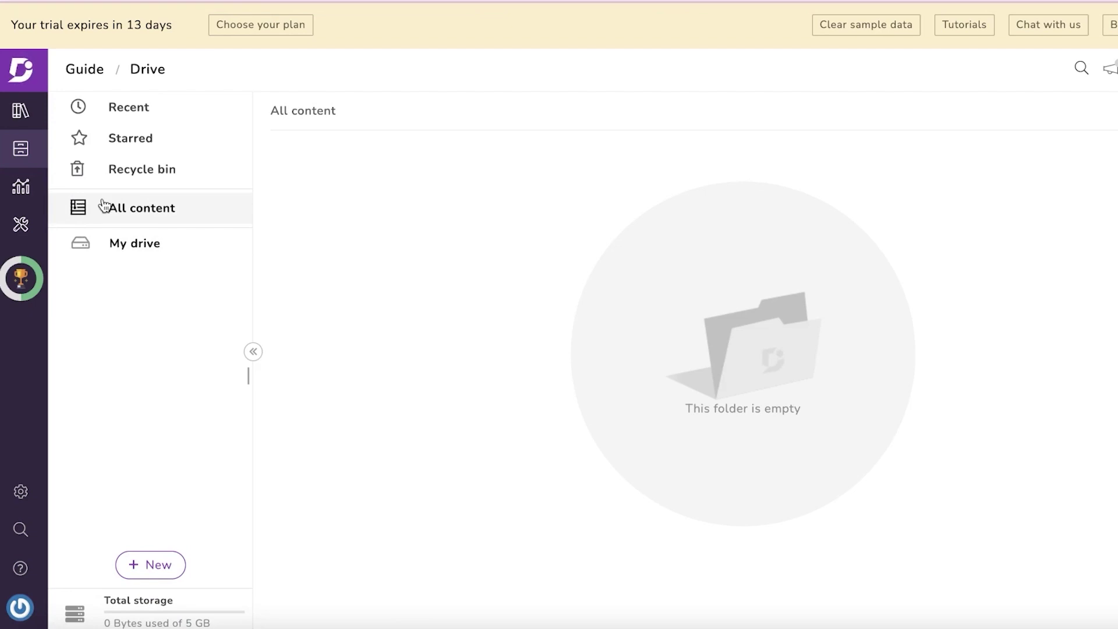
click(161, 560)
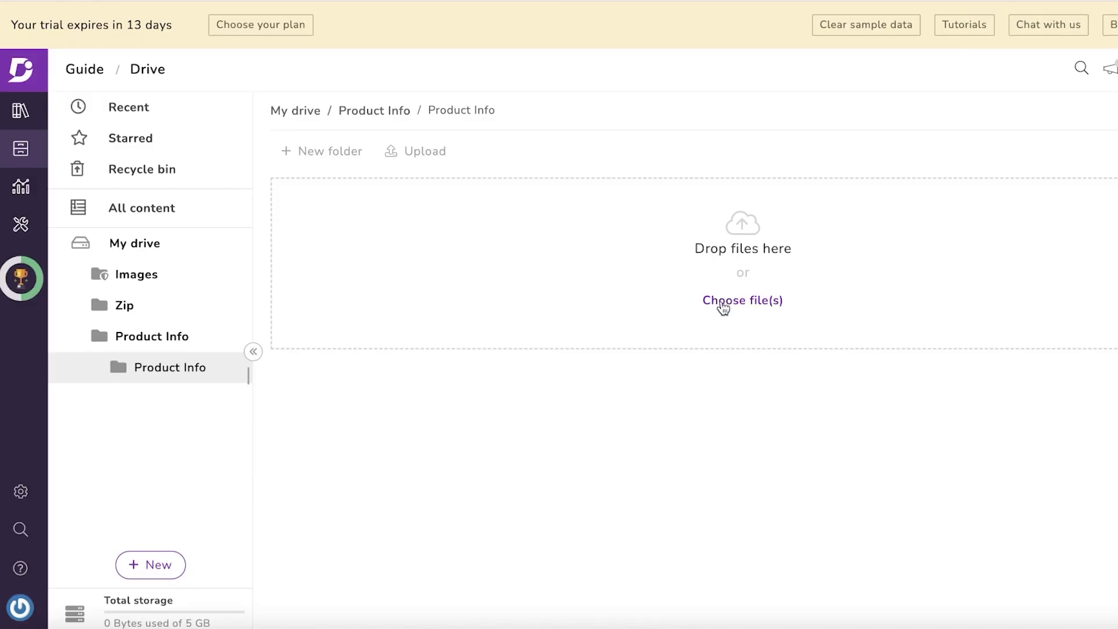
click(723, 302)
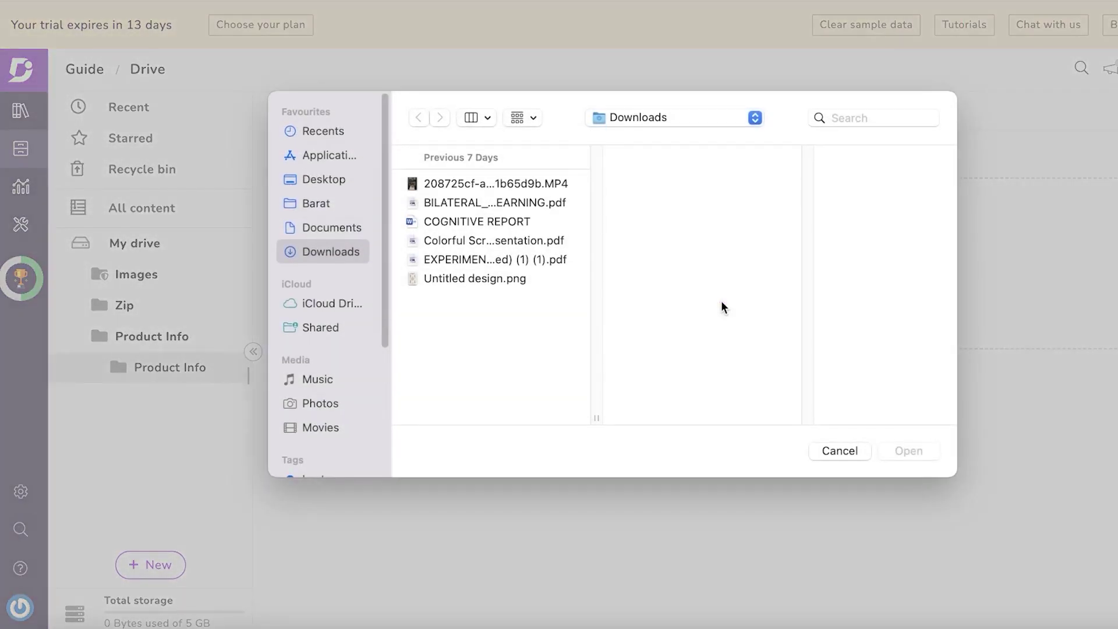
click(811, 449)
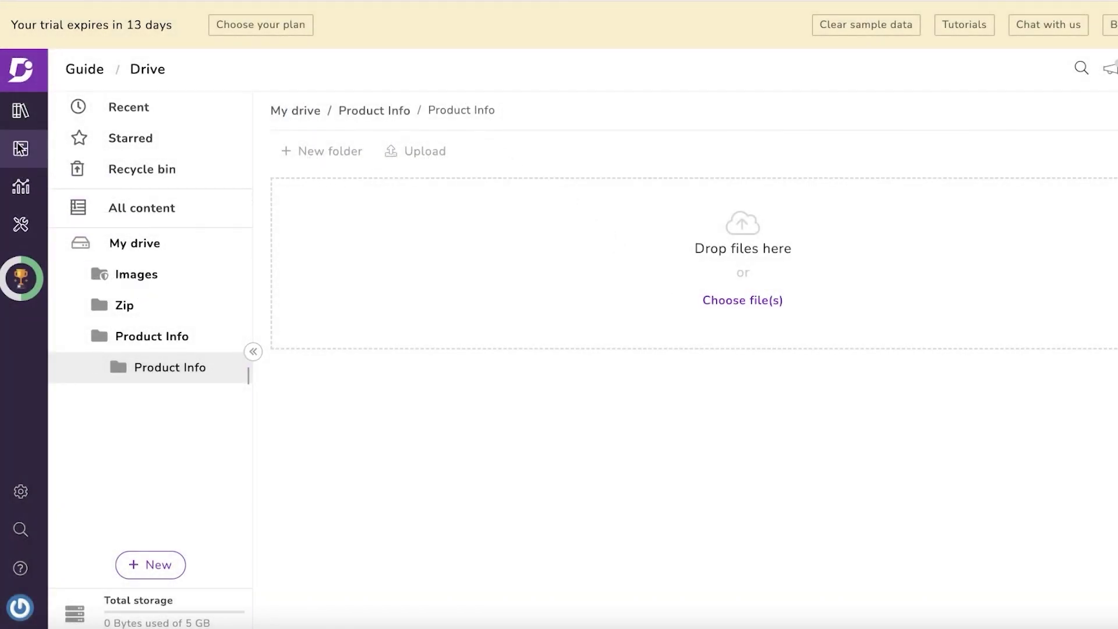
click(12, 116)
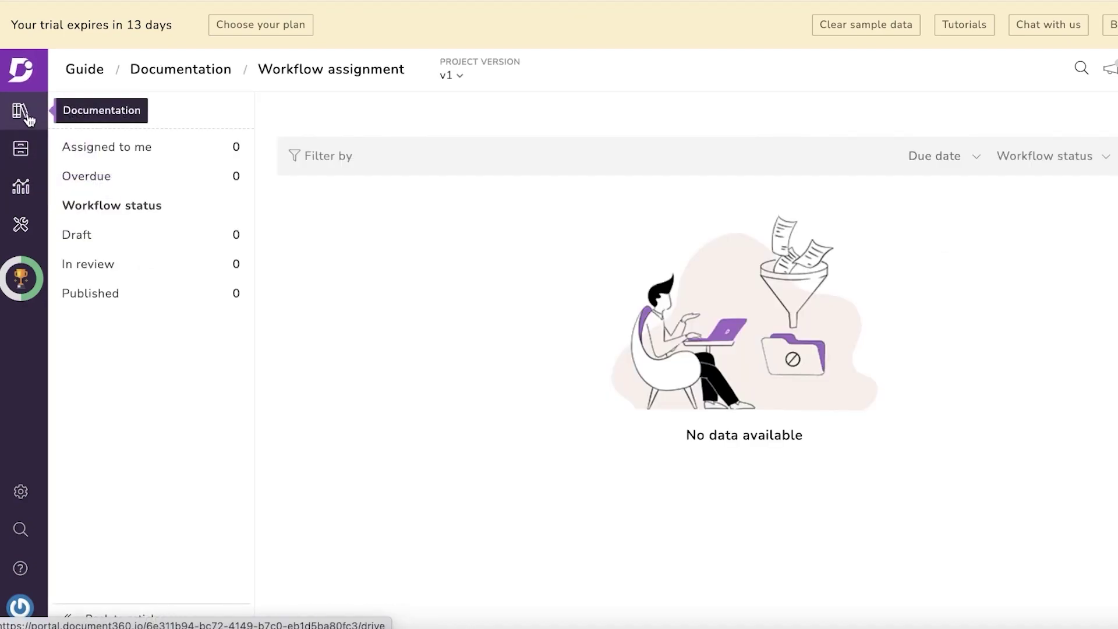
Create the 'Product Information' and 'Shipping and Delivery' categories in the knowledge base.
click(20, 150)
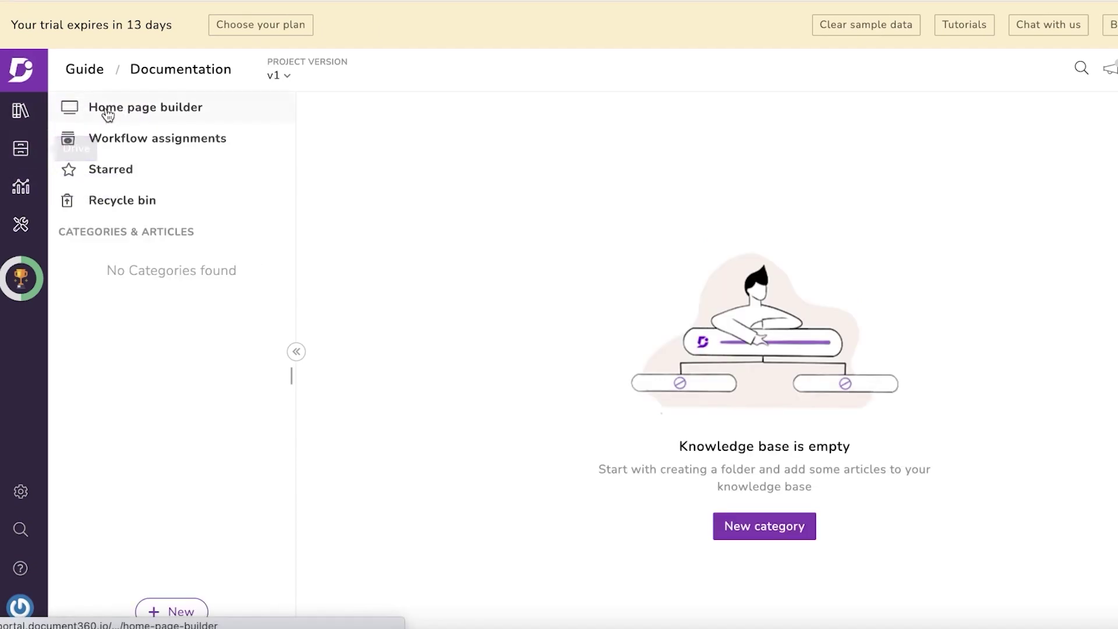
click(108, 138)
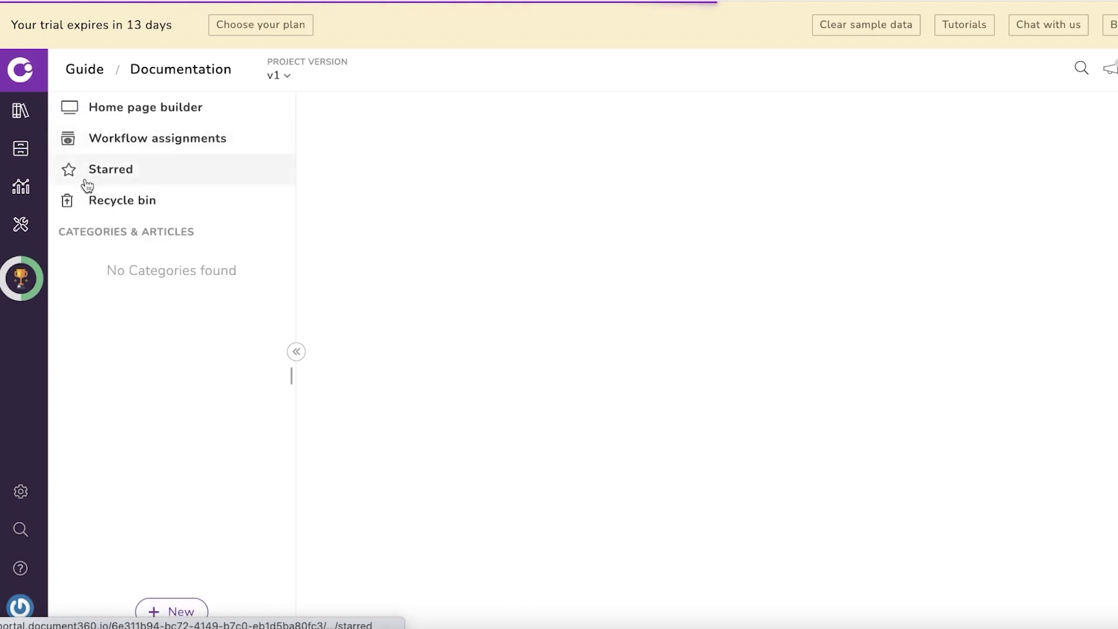
click(171, 613)
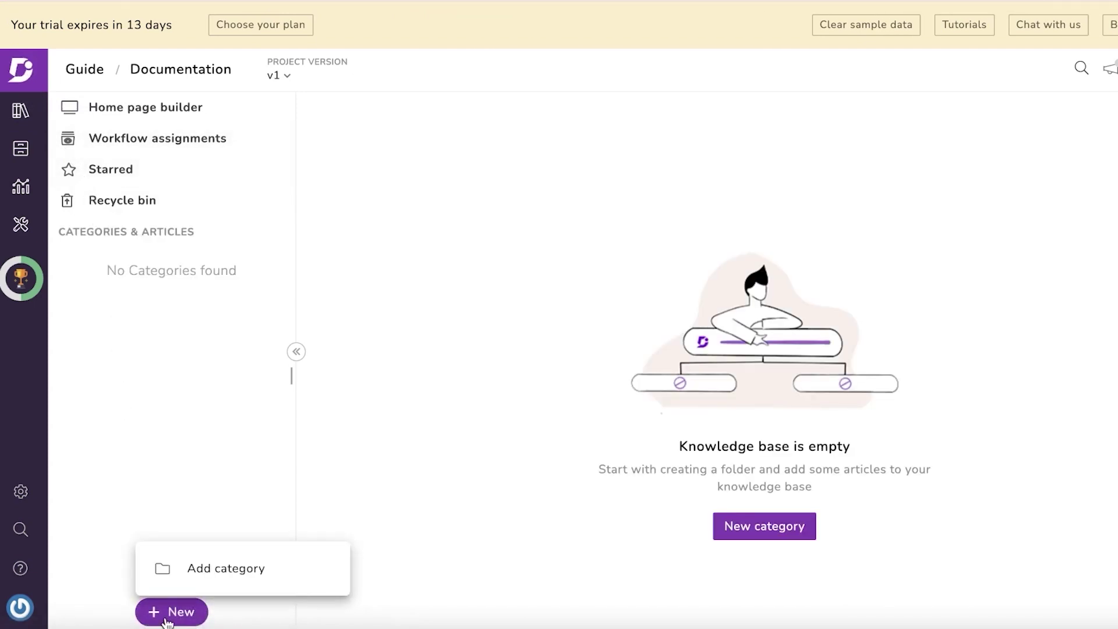
click(191, 575)
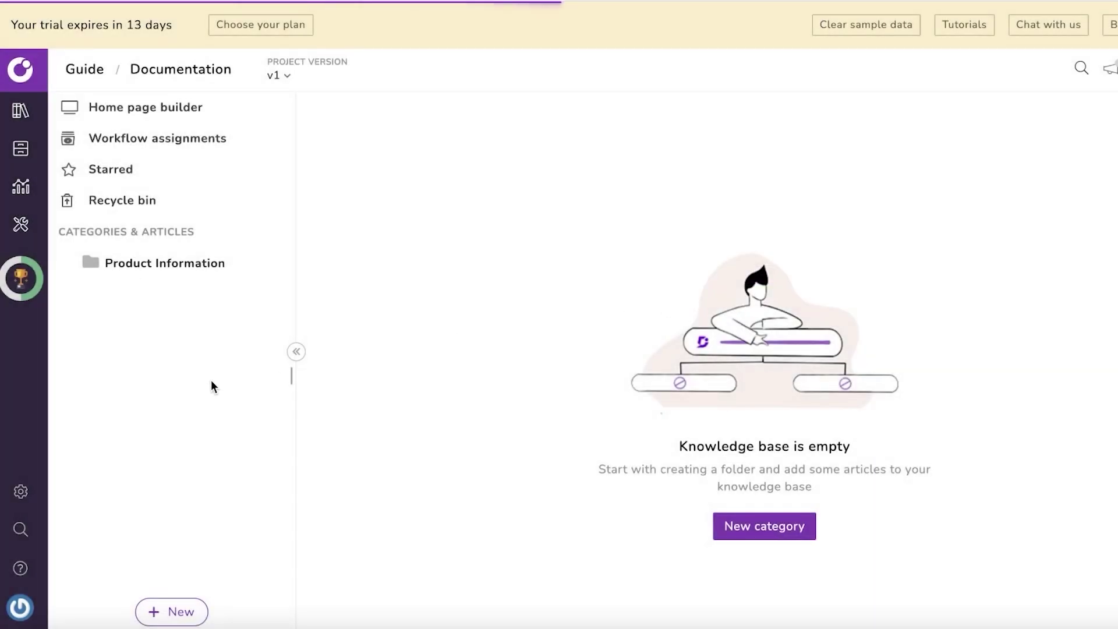
click(177, 613)
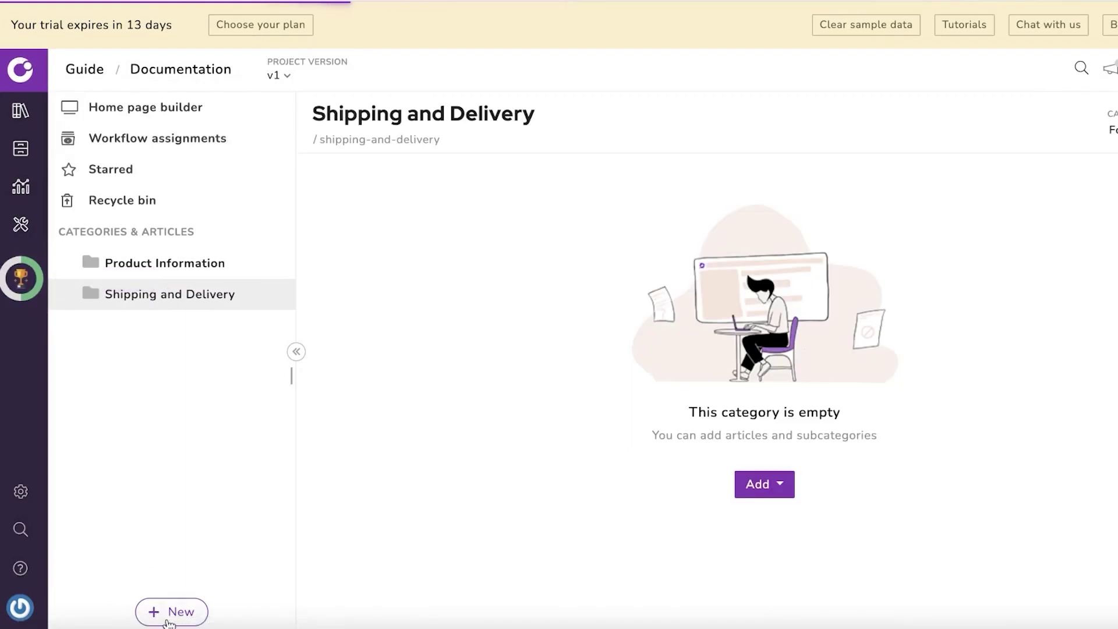
Create a 'Returns & Refunds' category, then open the empty Product Information category.
click(172, 612)
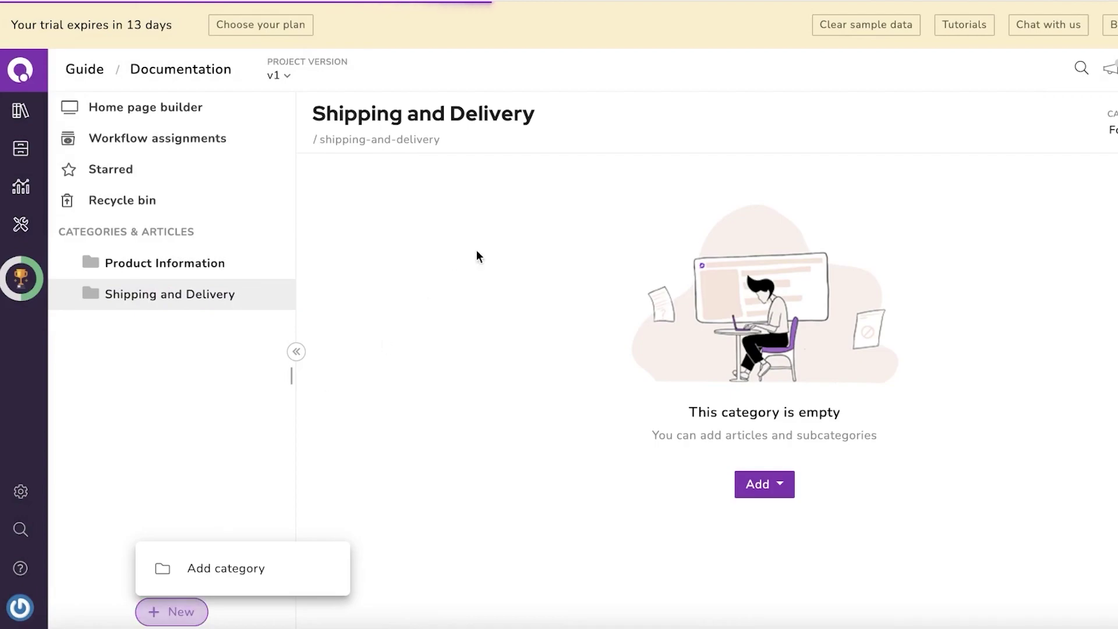
click(251, 574)
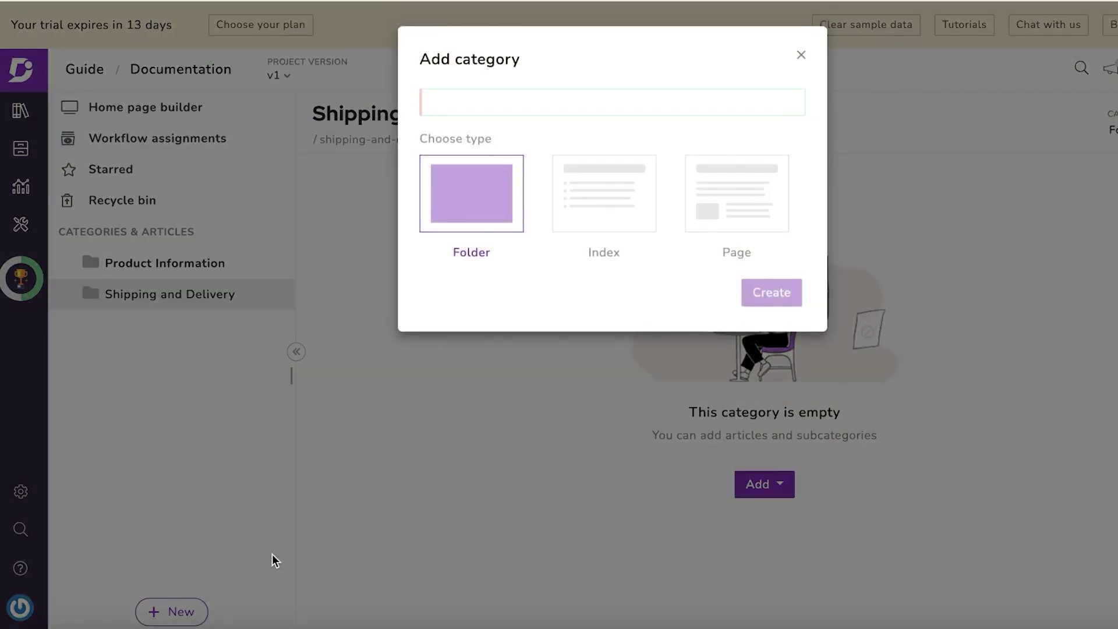
text(Returns & Refunds)
click(762, 293)
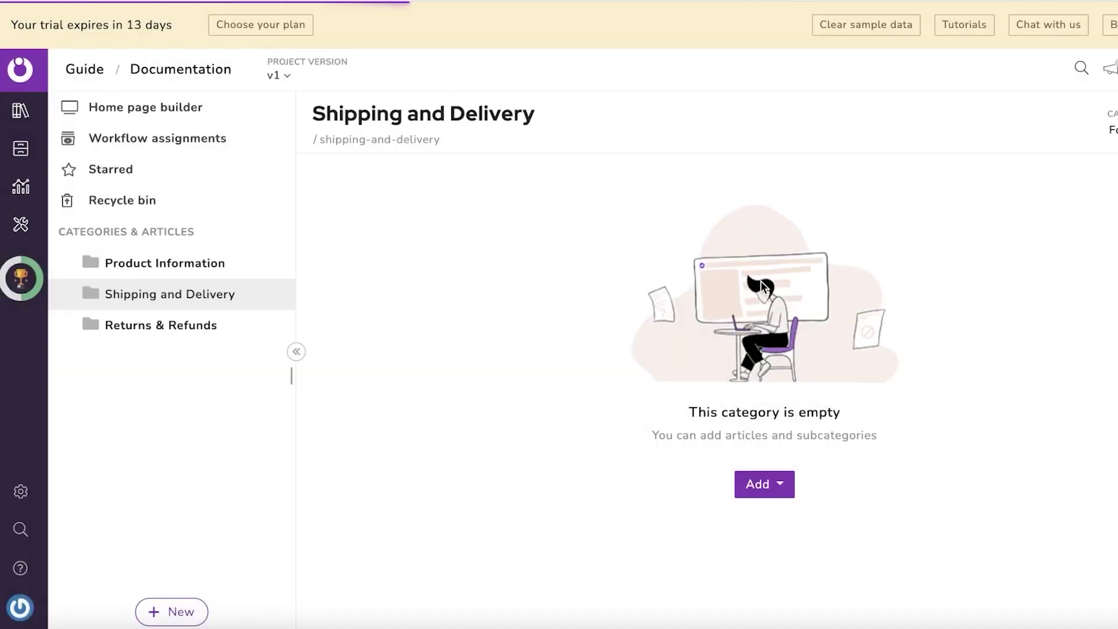
click(187, 269)
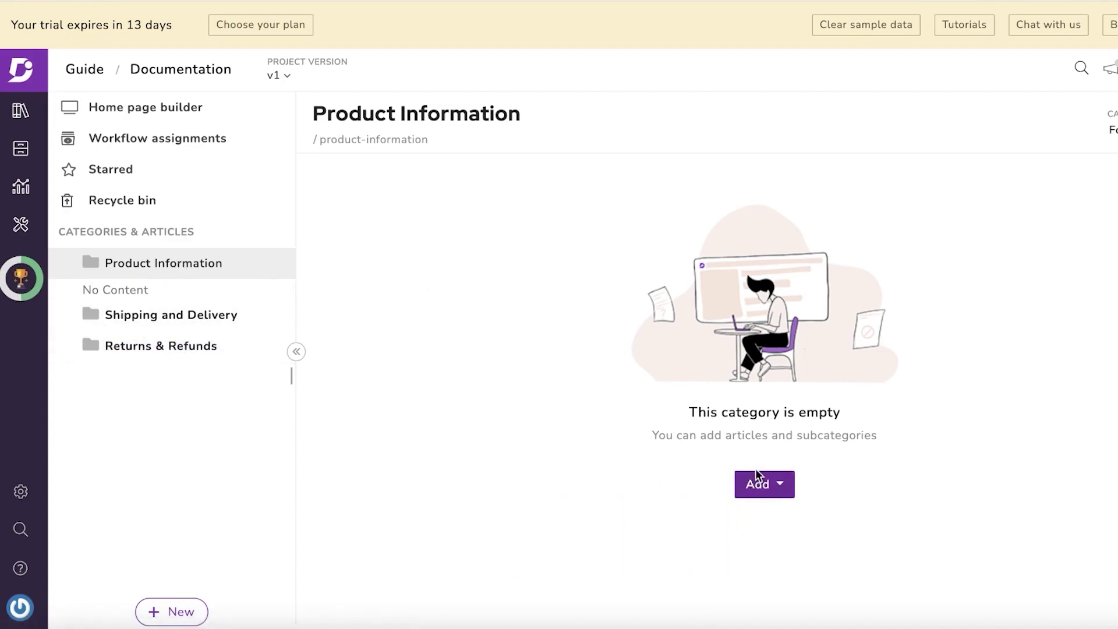
Create a blank article 'Where do we source our materials?' in Product Information.
click(755, 485)
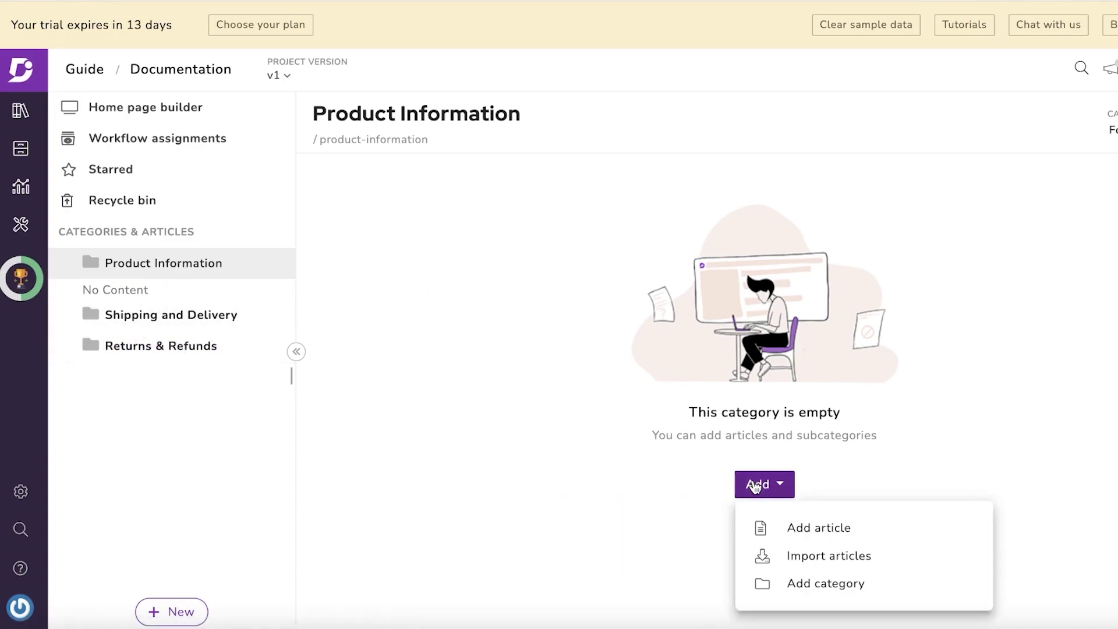
click(787, 563)
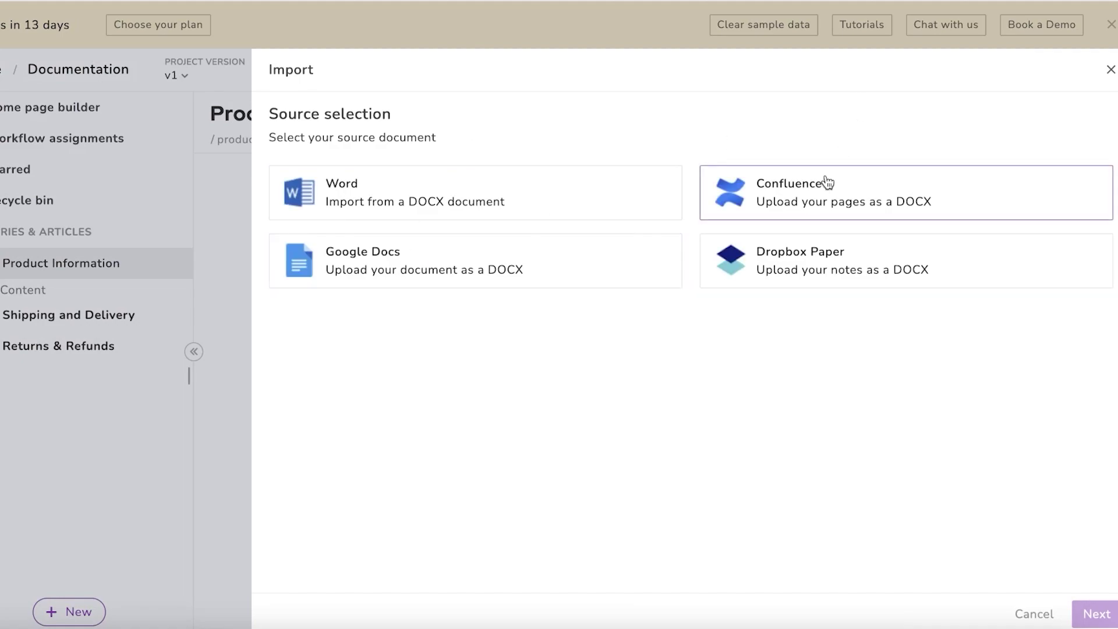
click(1109, 69)
click(662, 484)
click(676, 518)
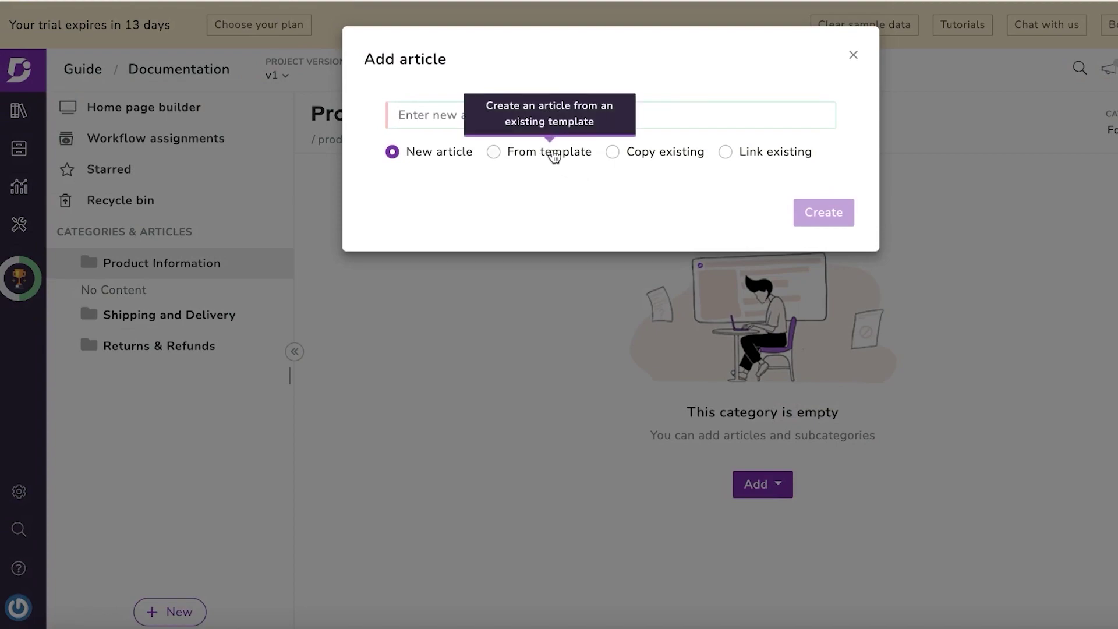
click(476, 153)
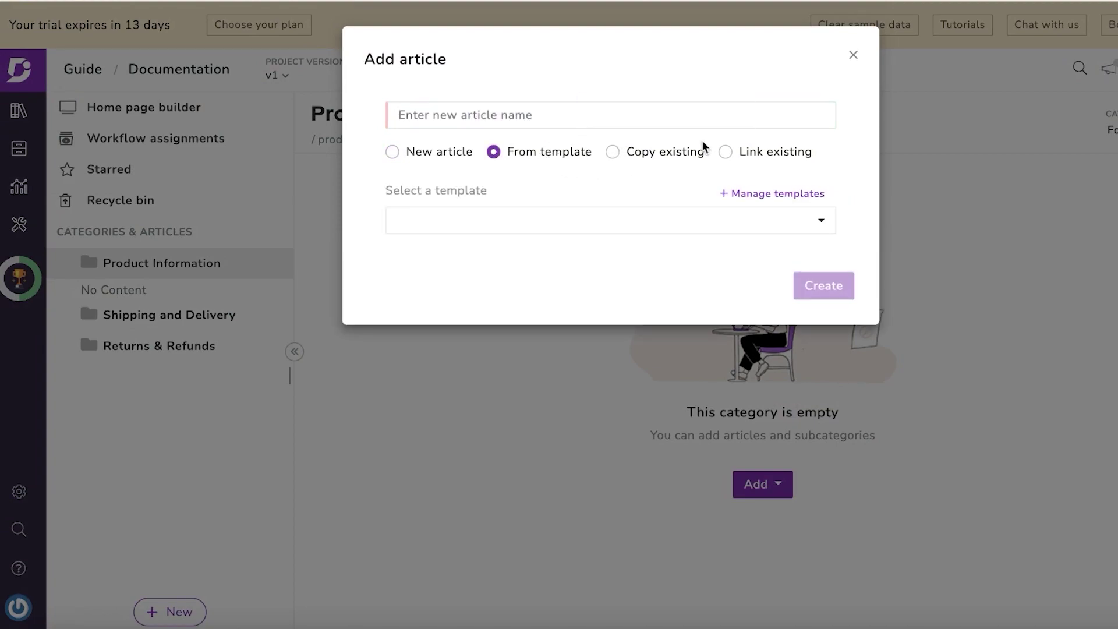
click(460, 153)
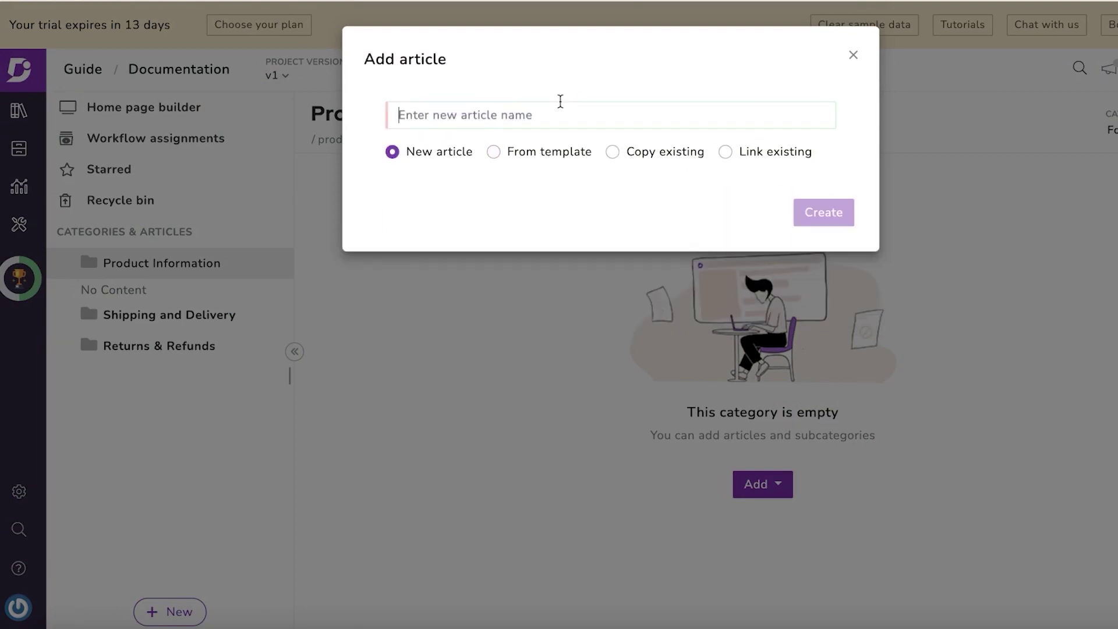
click(806, 211)
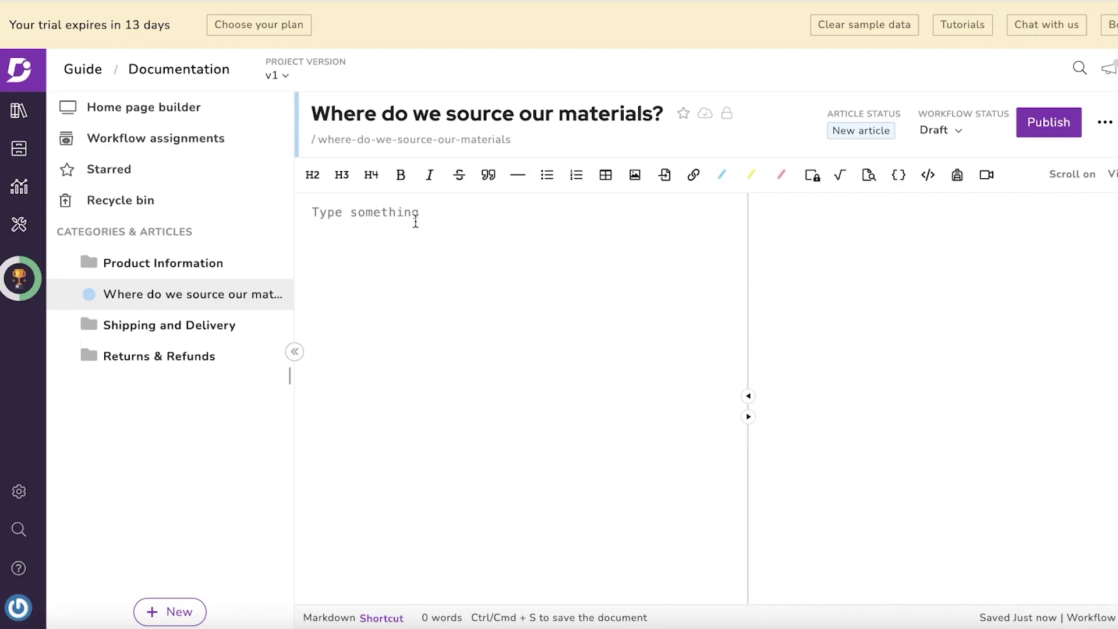
Publish the new article and move on to the Shipping and Delivery category.
click(1045, 123)
click(778, 264)
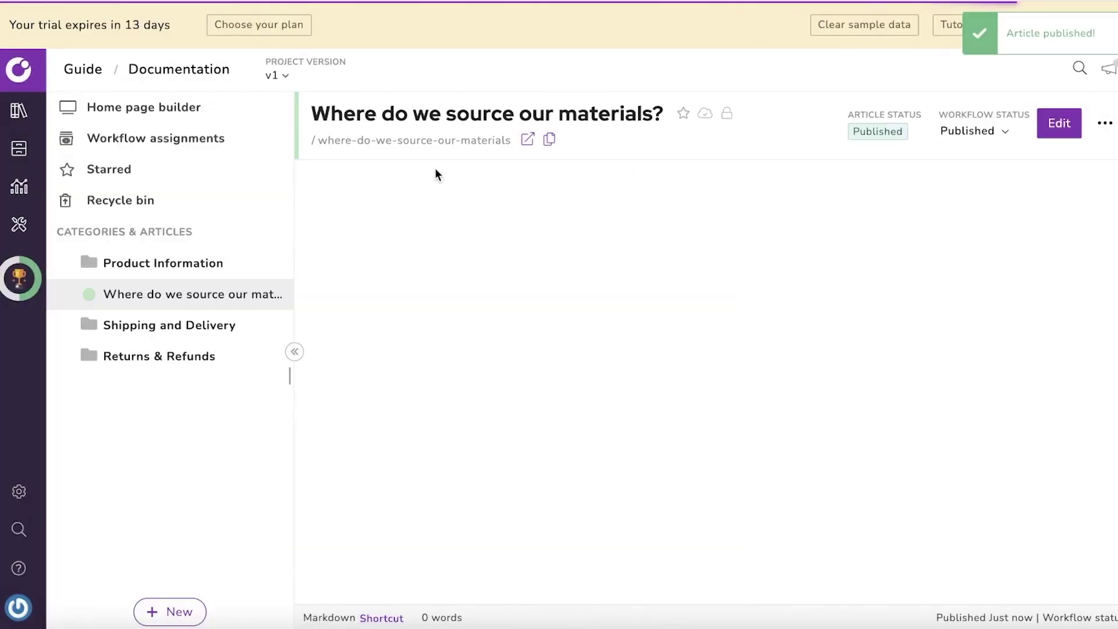
click(584, 102)
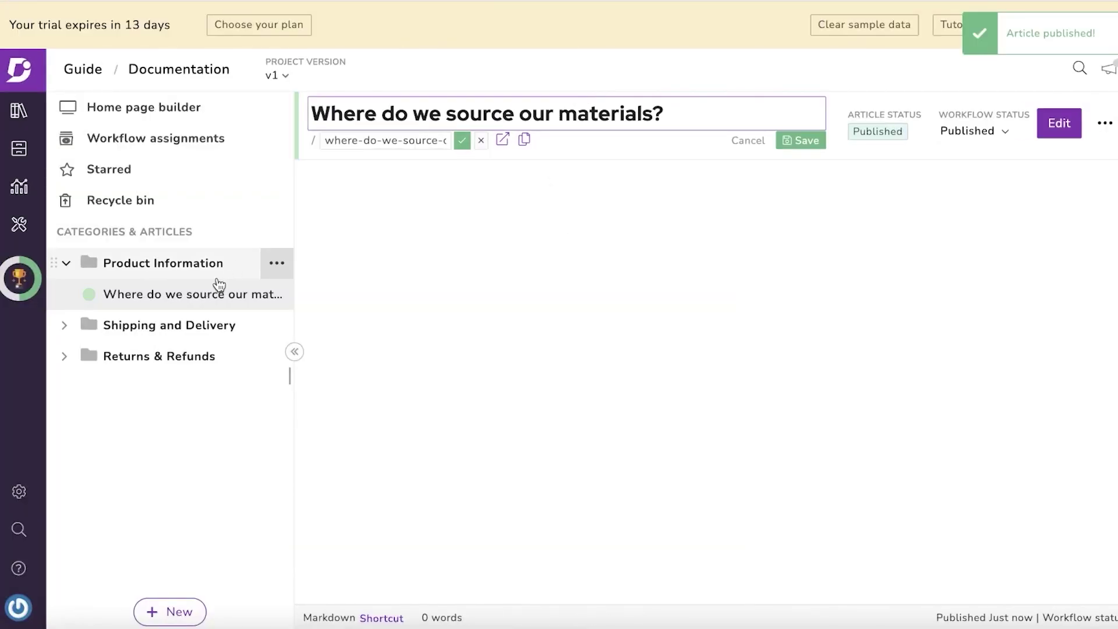
click(277, 294)
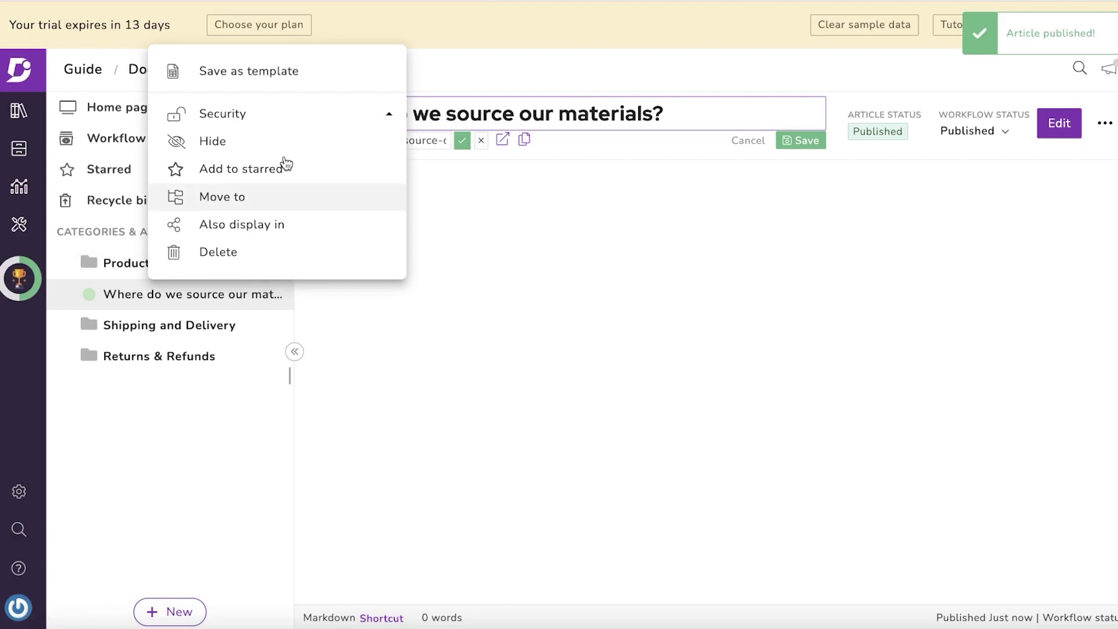
click(155, 326)
Add a new article on international delivery time to the Shipping and Delivery category.
click(753, 486)
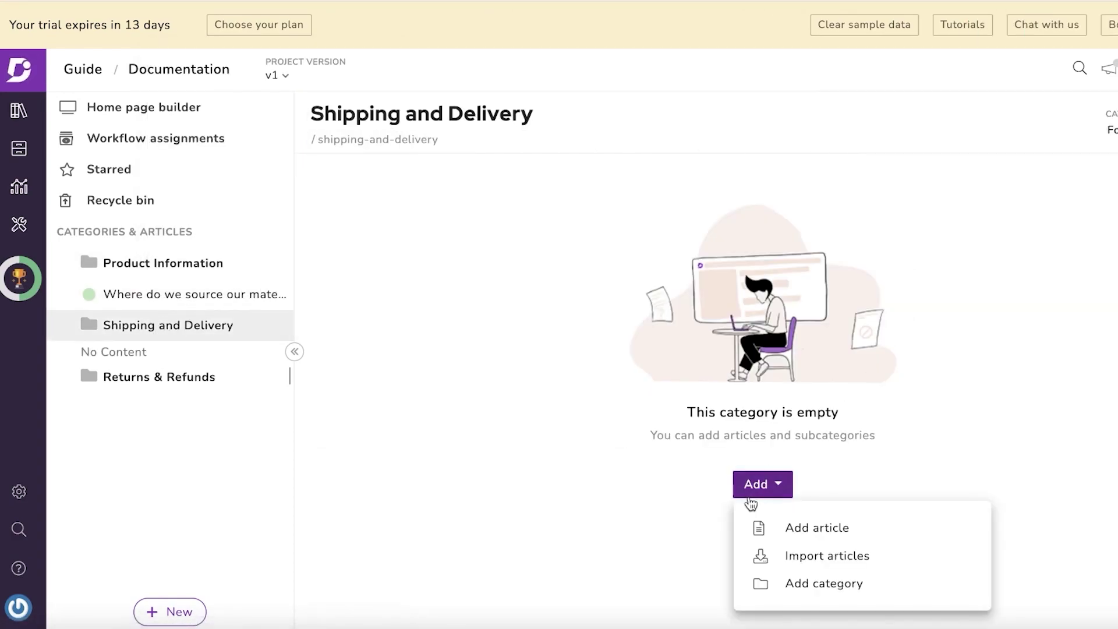
click(774, 527)
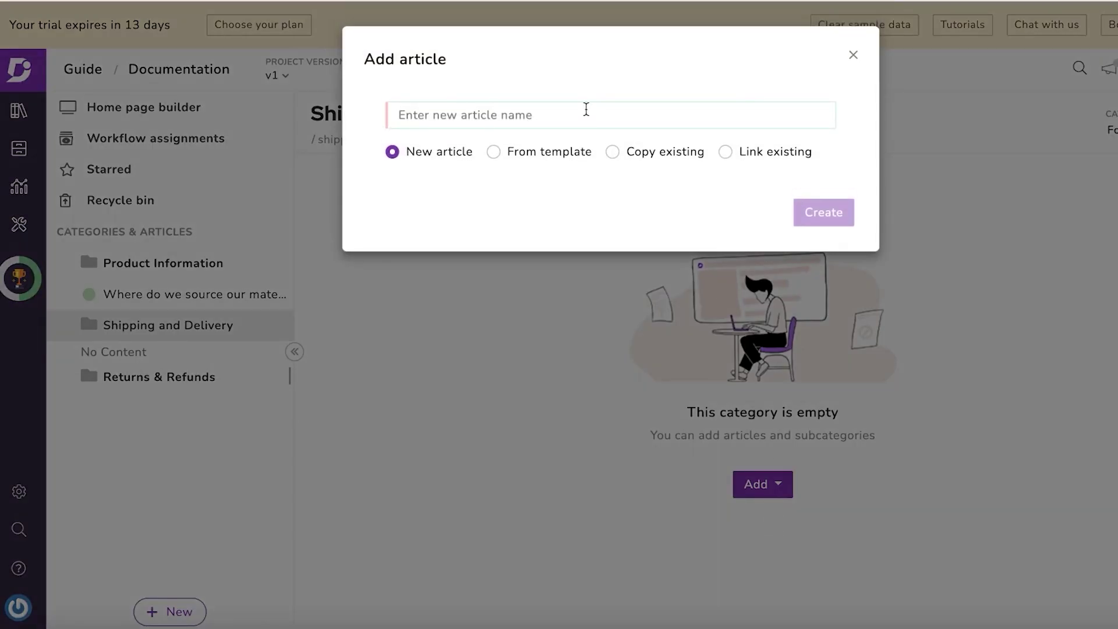
click(806, 221)
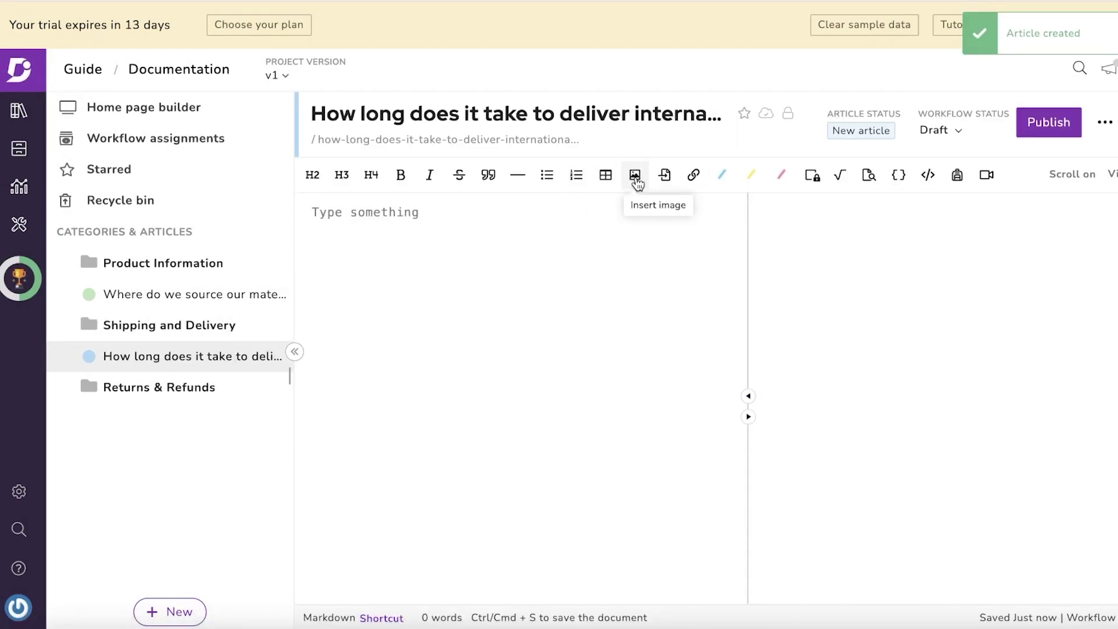
Publish the international delivery article and confirm it in the dialog.
click(1022, 128)
click(768, 275)
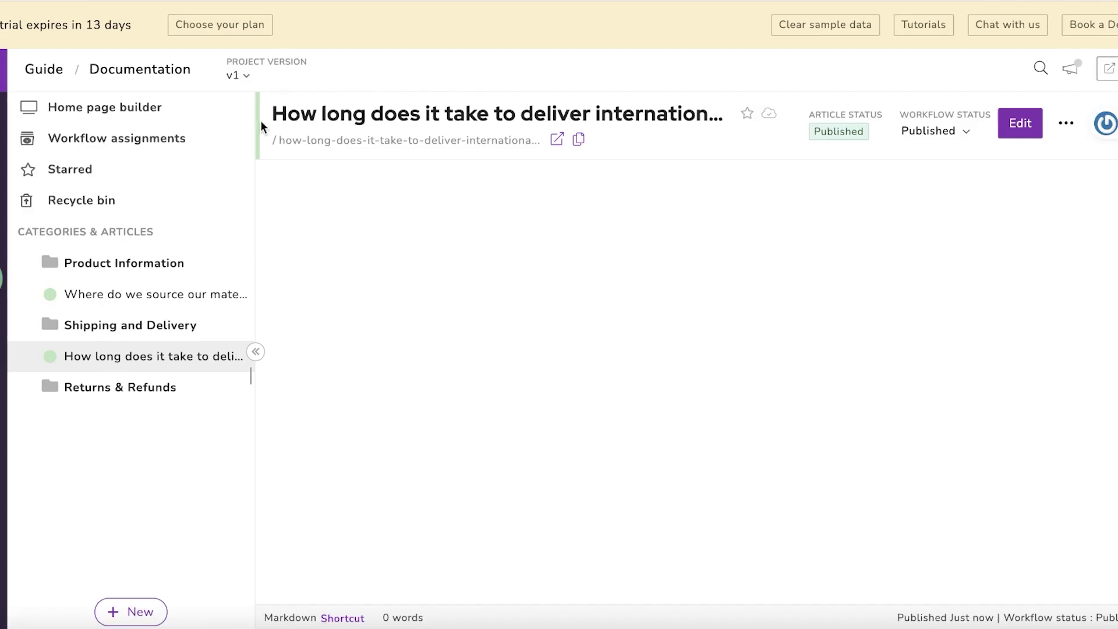
click(277, 263)
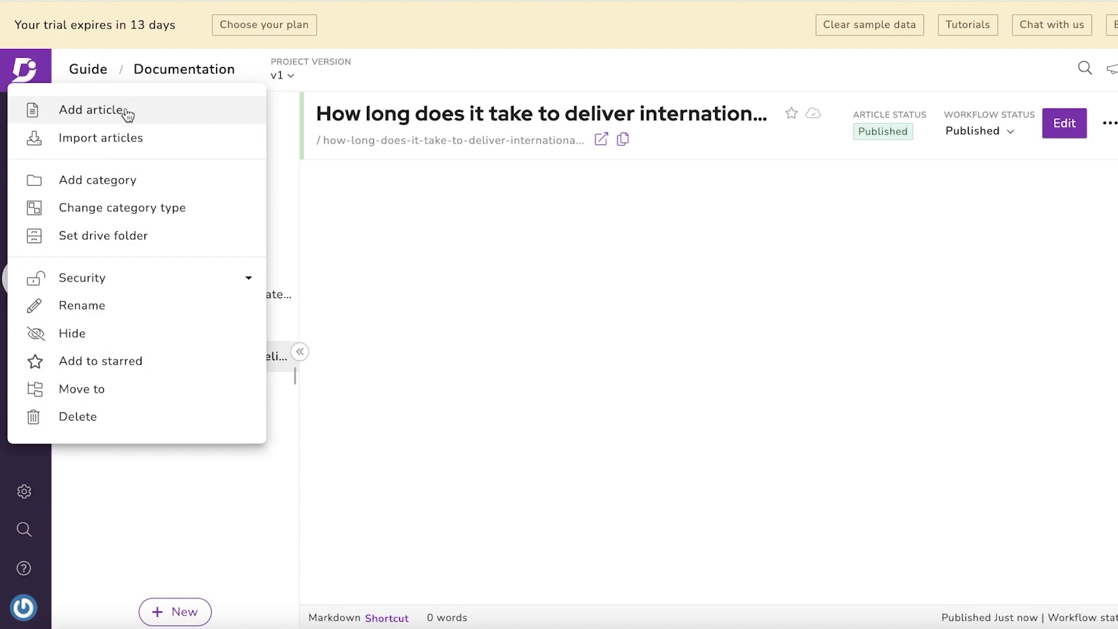
Copy the link of 'Where do we source our materials?' and view it in the knowledge base.
click(284, 317)
click(213, 299)
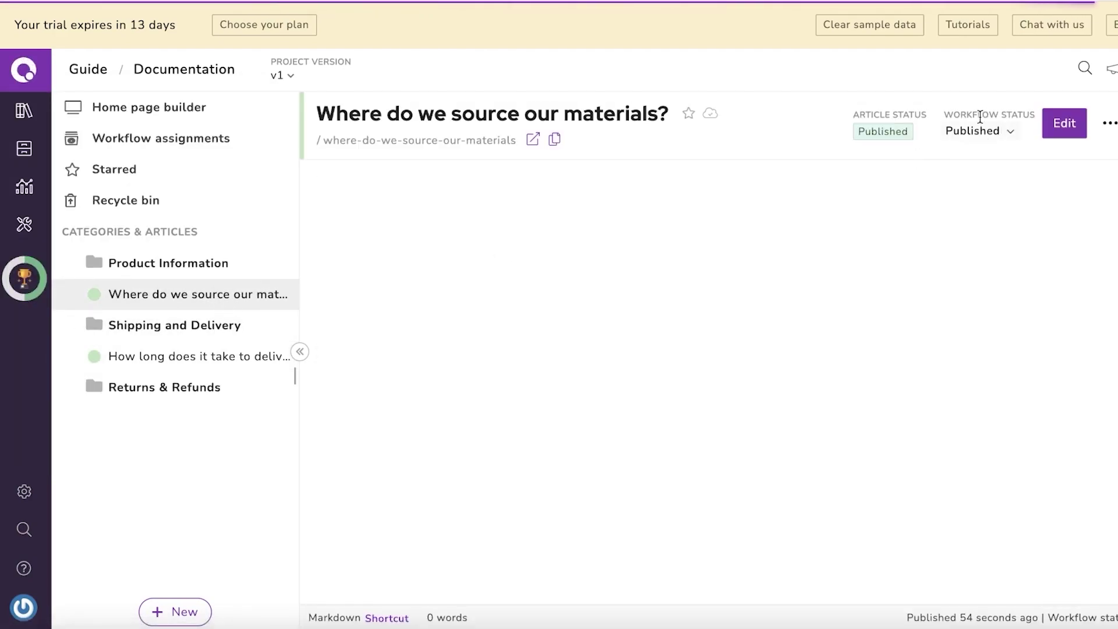
click(1110, 124)
click(949, 198)
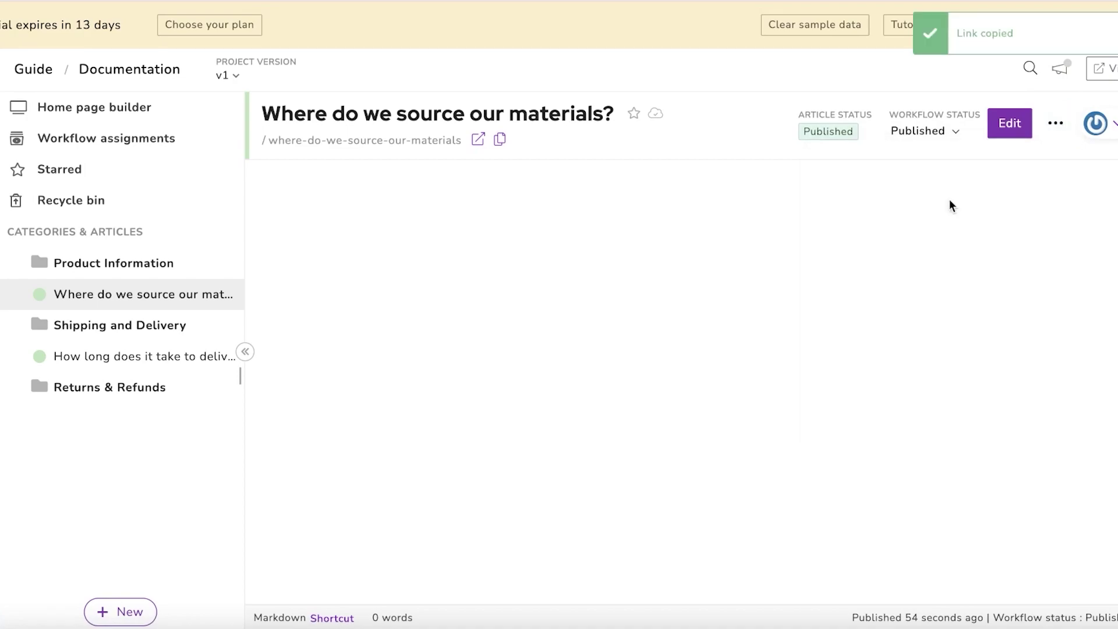
click(1056, 123)
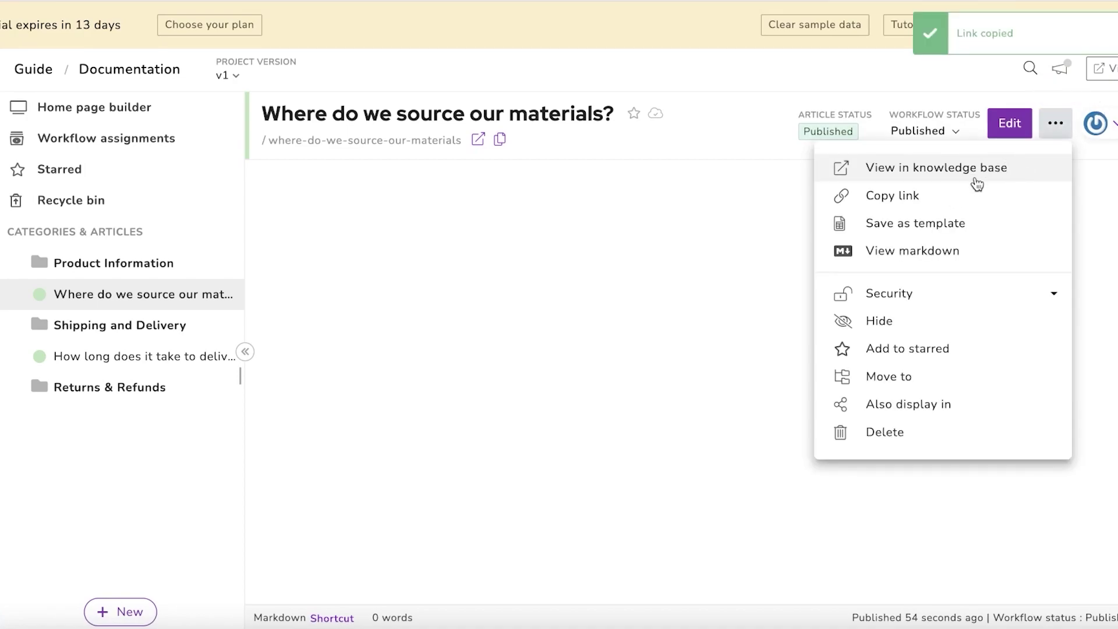
click(973, 182)
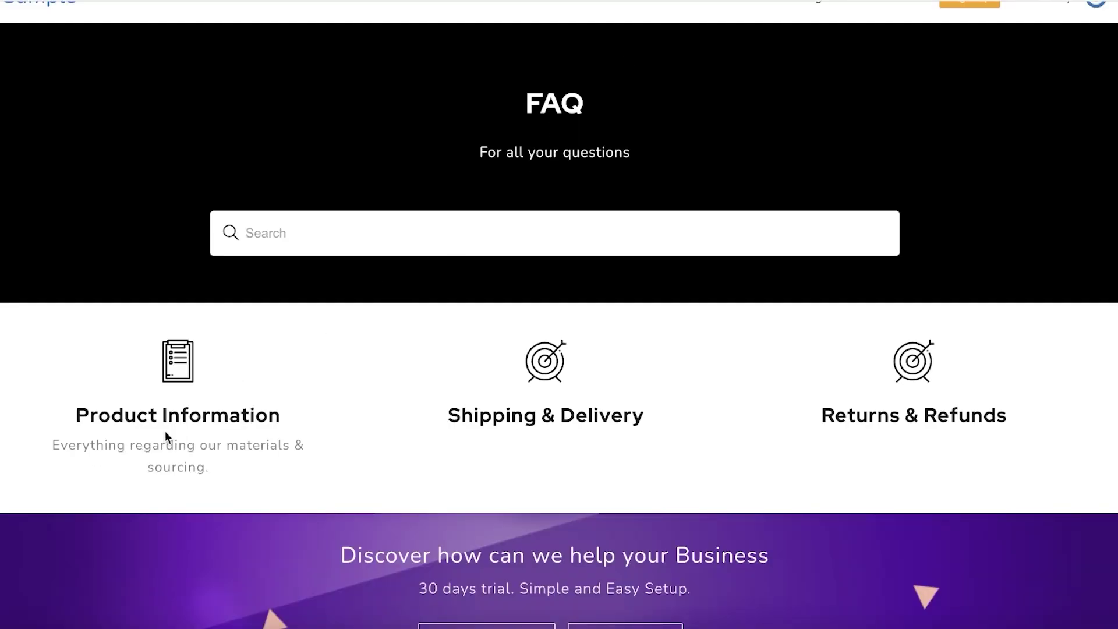
Scroll up the public FAQ page to review its three categories.
scroll(374, 393, up, 1)
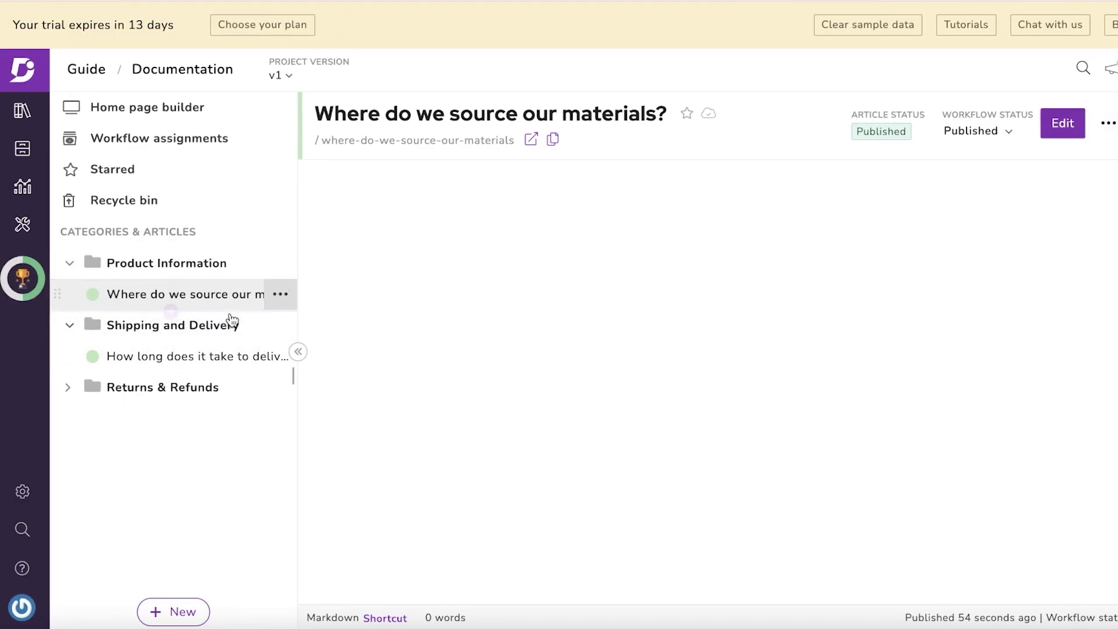
Open the Home page builder and look over its existing sections.
click(281, 295)
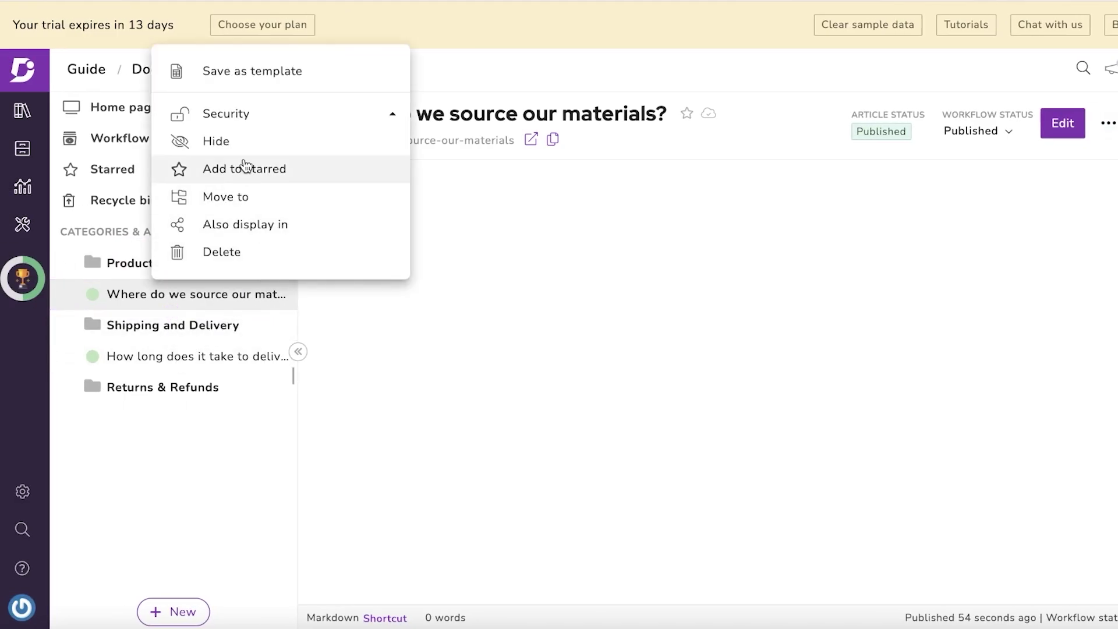
click(22, 111)
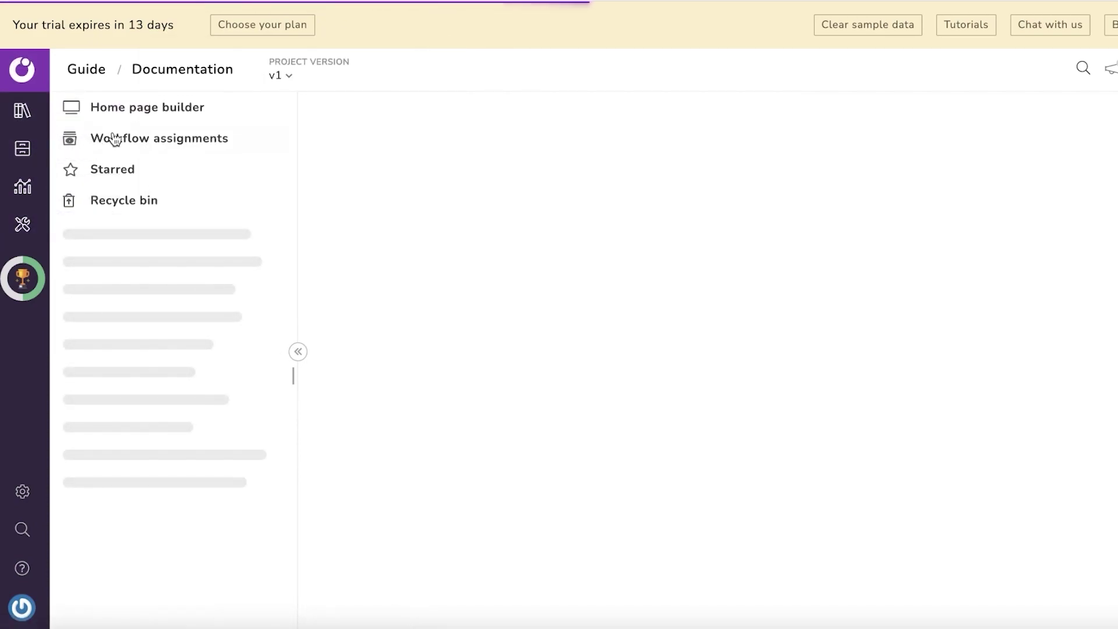
click(121, 107)
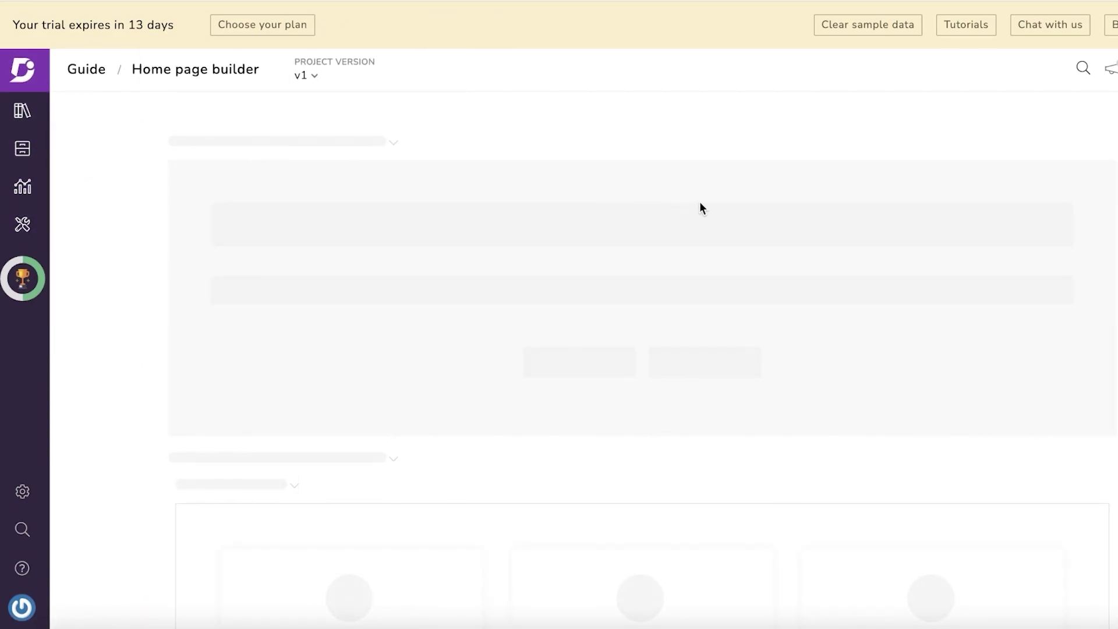
scroll(664, 262, down, 1)
scroll(641, 274, down, 5)
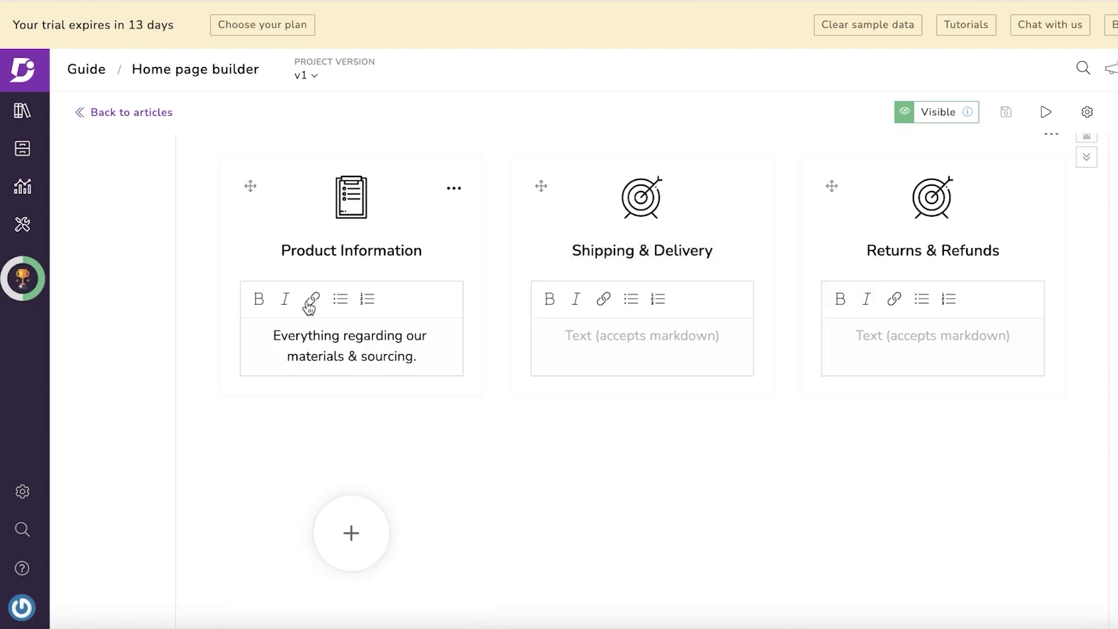
click(454, 189)
scroll(468, 247, down, 3)
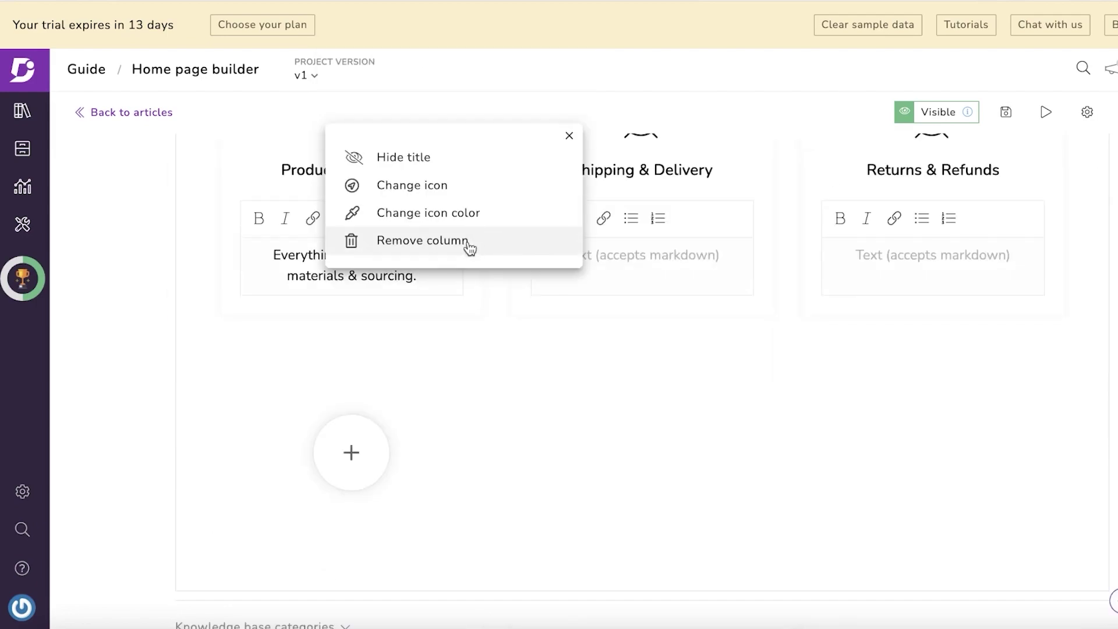
scroll(967, 291, up, 10)
scroll(916, 437, down, 10)
scroll(913, 370, up, 10)
scroll(527, 379, down, 12)
scroll(989, 257, up, 10)
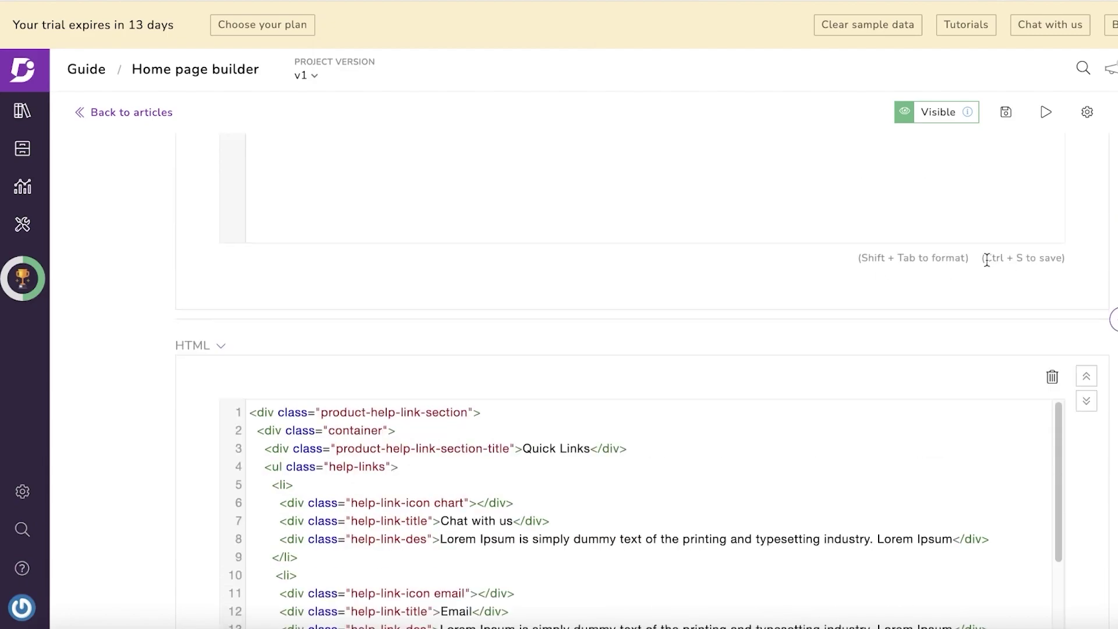
Add a Knowledge base categories block showing Product Information, Shipping and Delivery, and Returns & Refunds.
click(1108, 332)
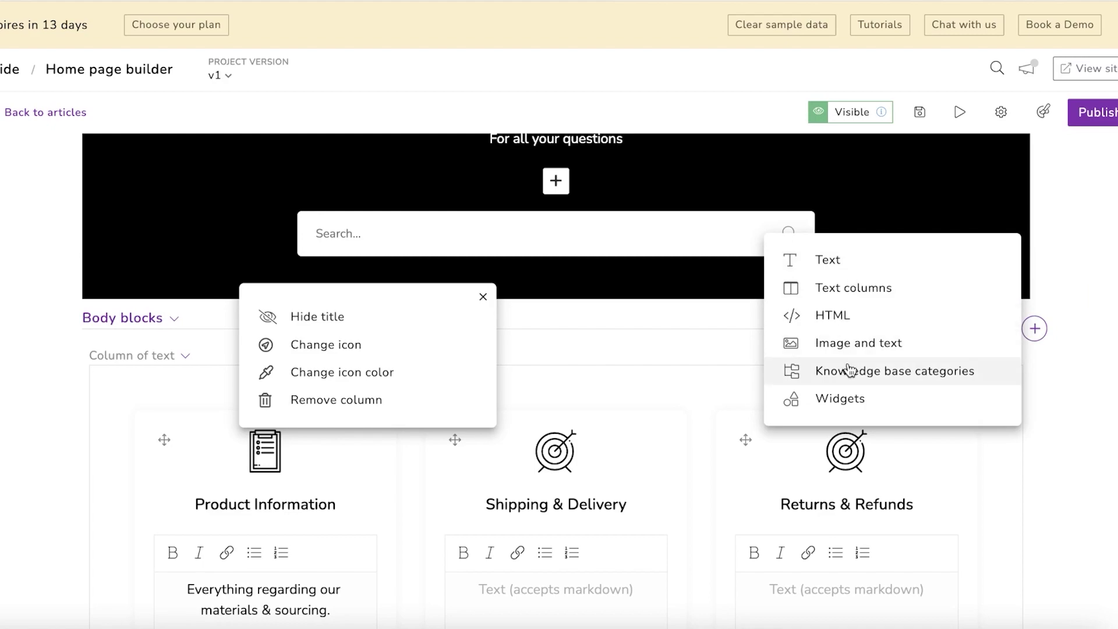
click(889, 373)
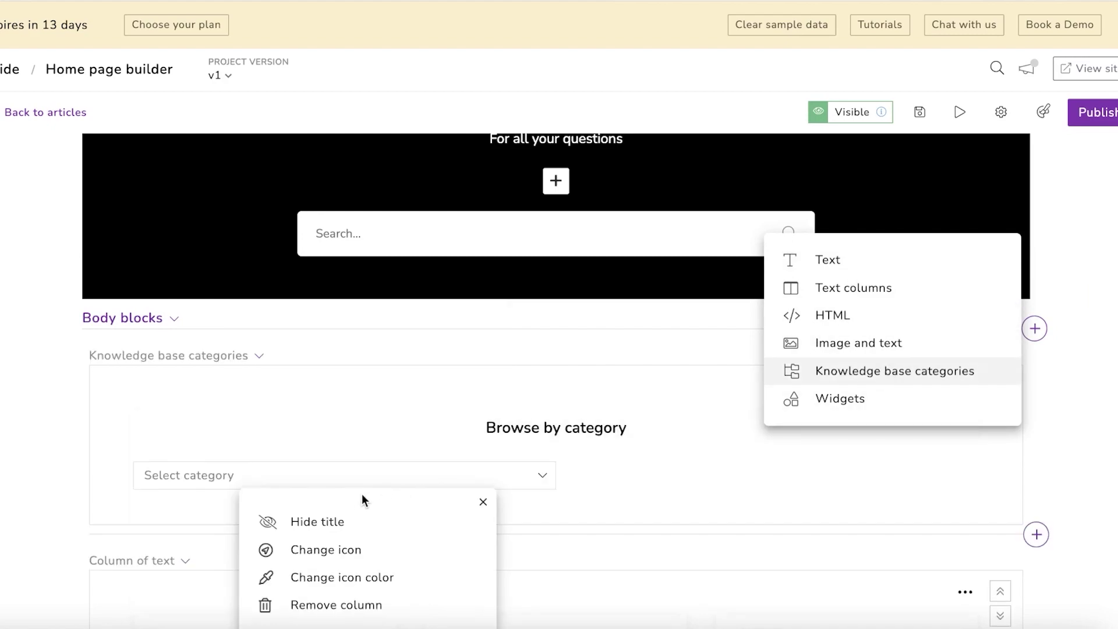
click(406, 488)
scroll(569, 452, down, 6)
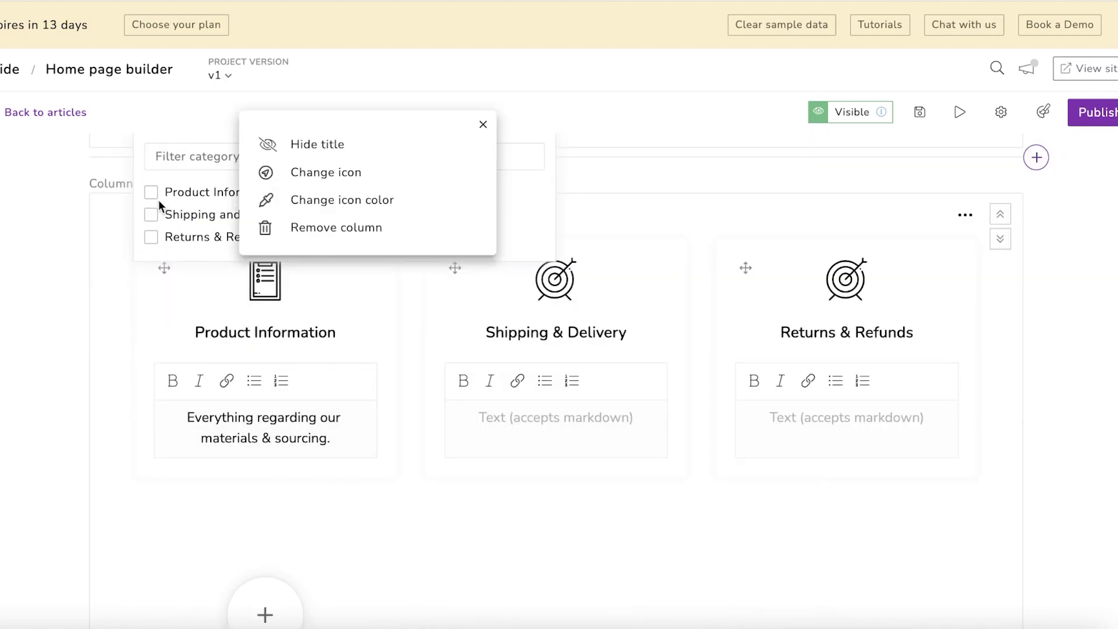
click(150, 193)
click(150, 215)
click(150, 237)
scroll(1056, 234, down, 4)
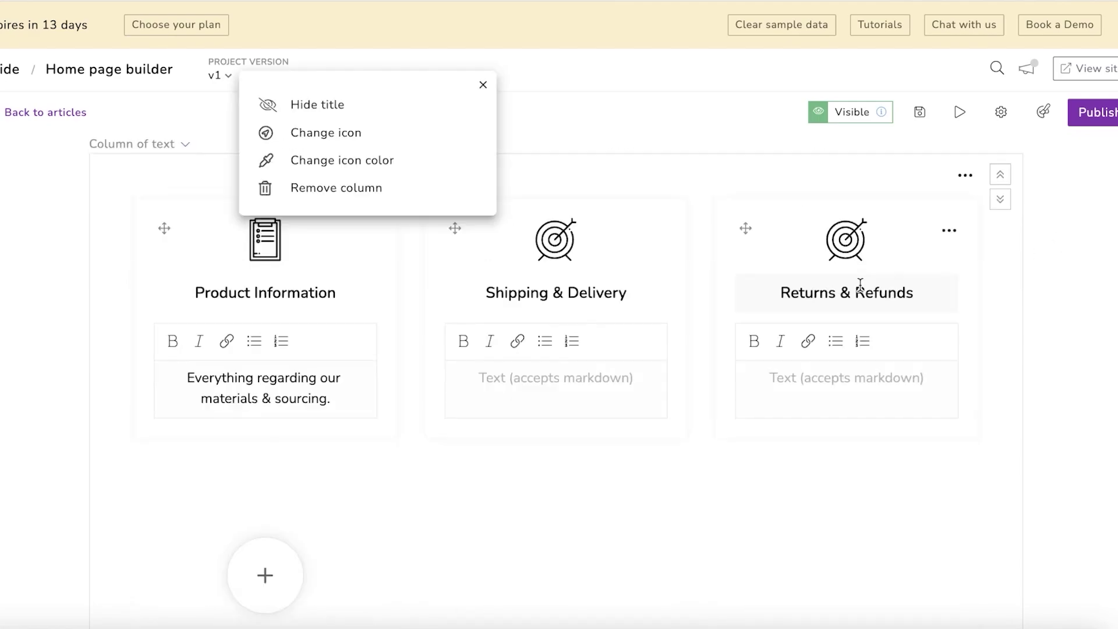
scroll(969, 240, up, 10)
scroll(1030, 412, down, 5)
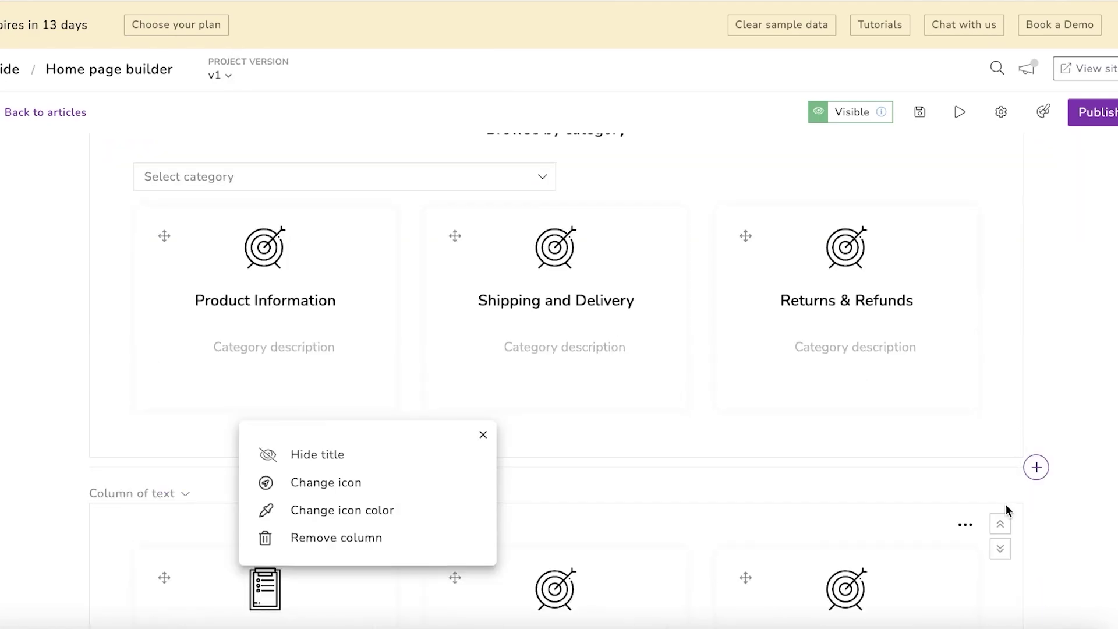
Remove the Column of text section and publish the home page.
click(965, 524)
click(906, 482)
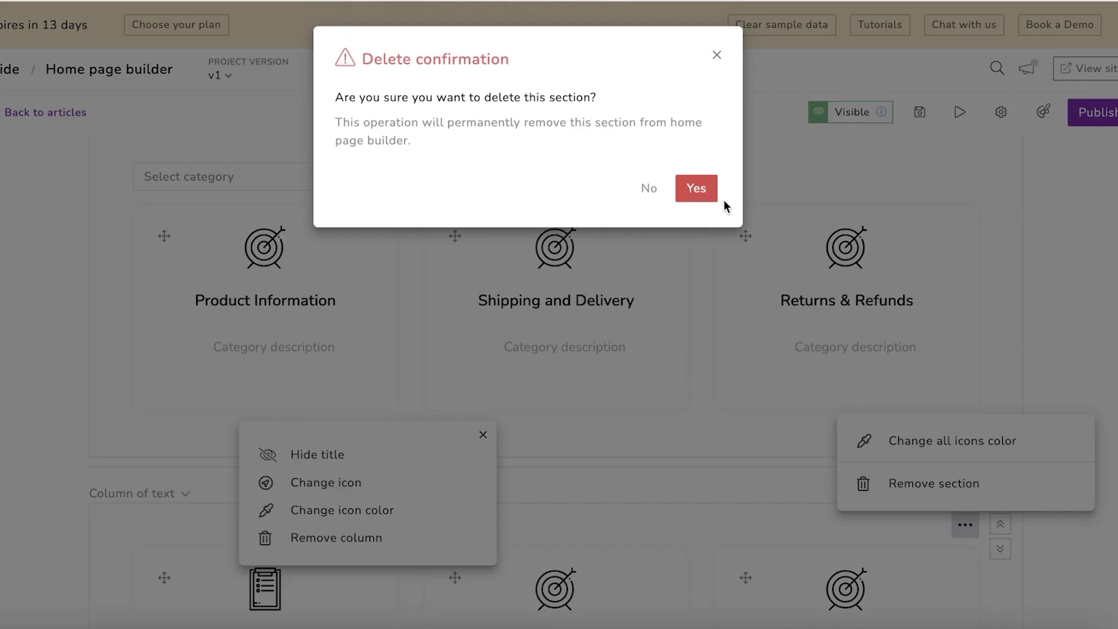
click(698, 187)
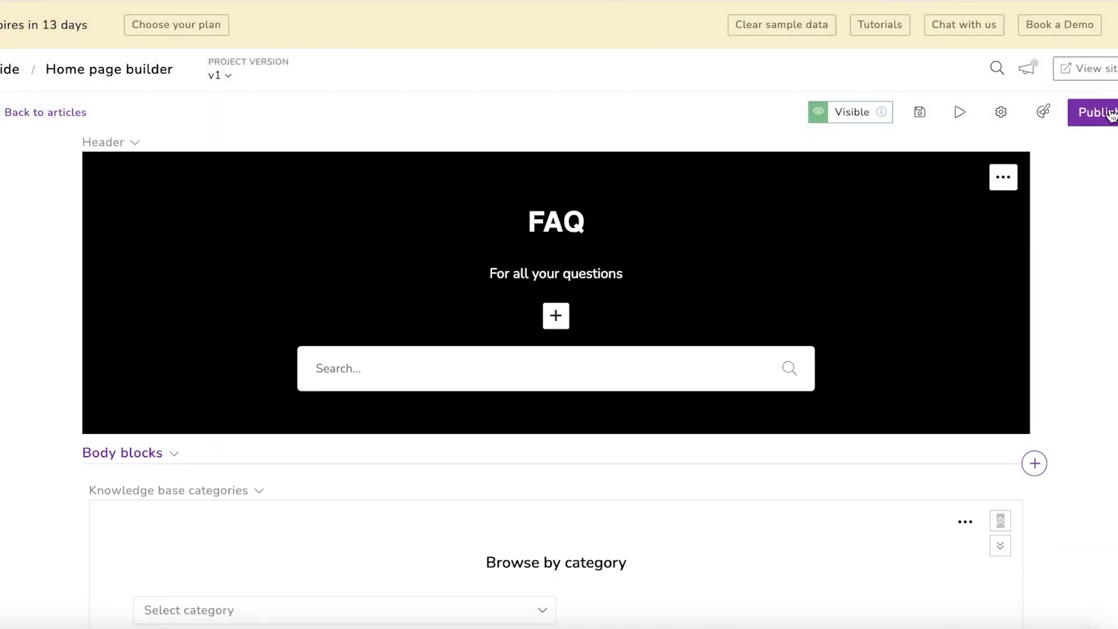
click(1090, 112)
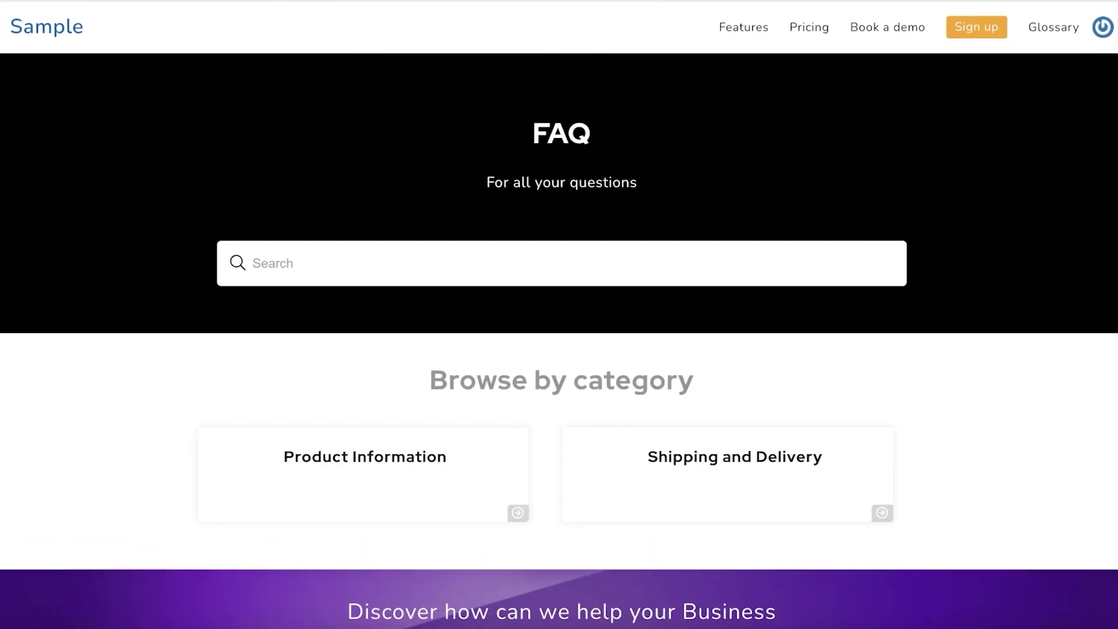
scroll(684, 402, down, 3)
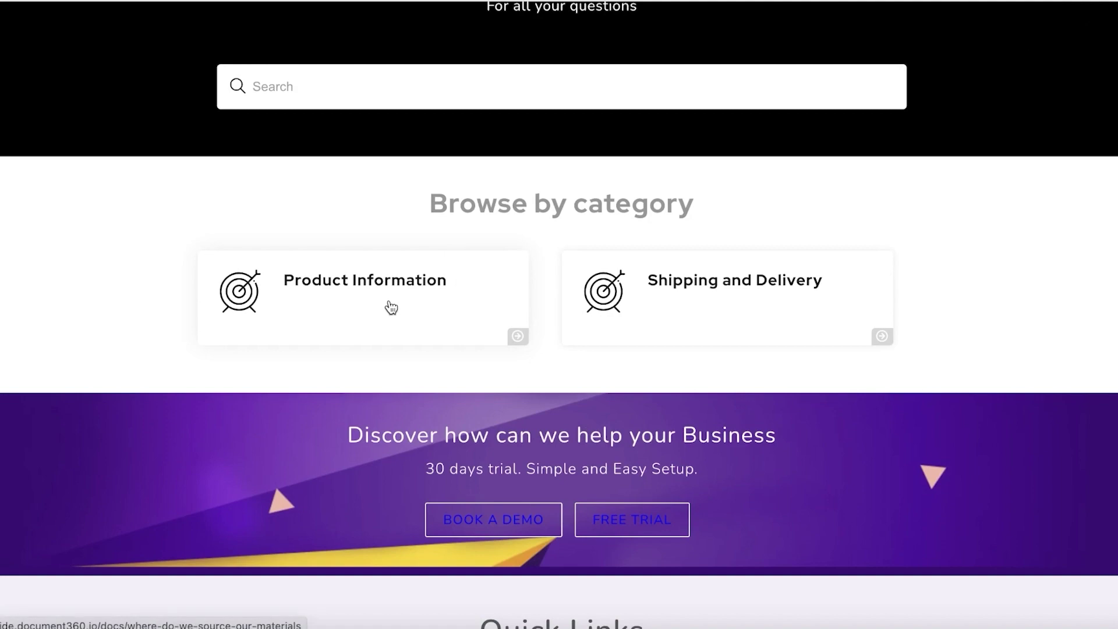
click(714, 313)
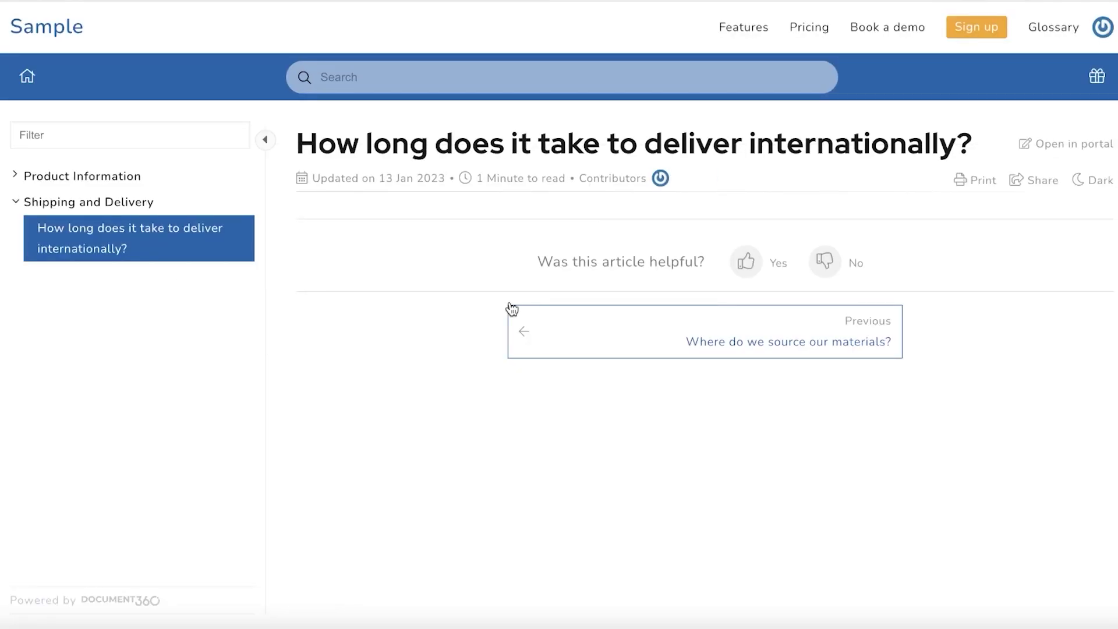
click(52, 176)
double_click(50, 177)
click(65, 198)
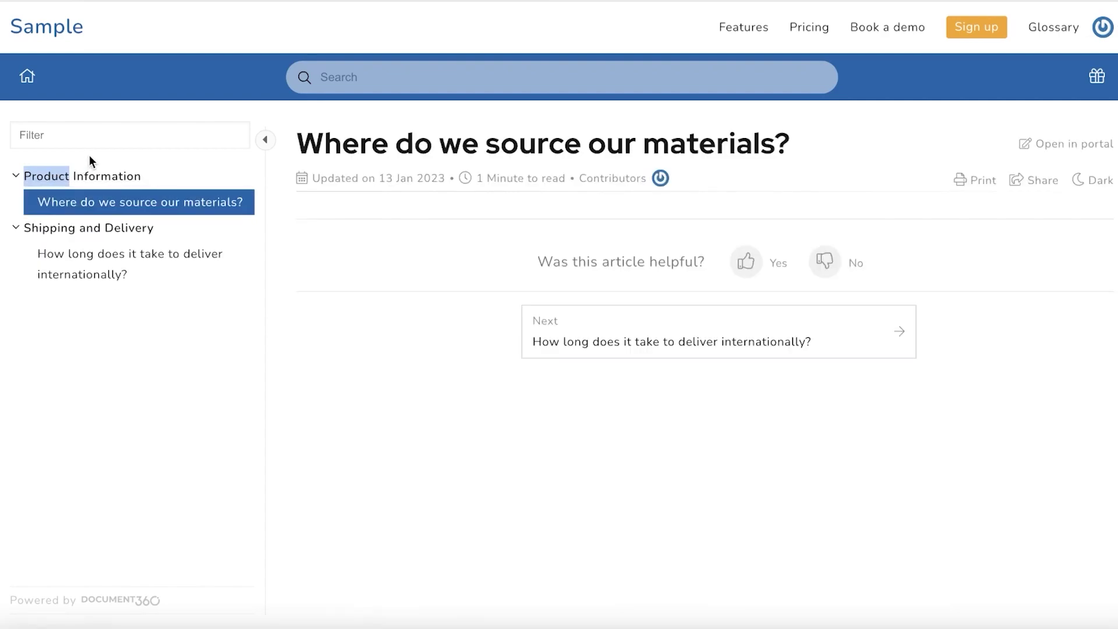
scroll(606, 277, down, 3)
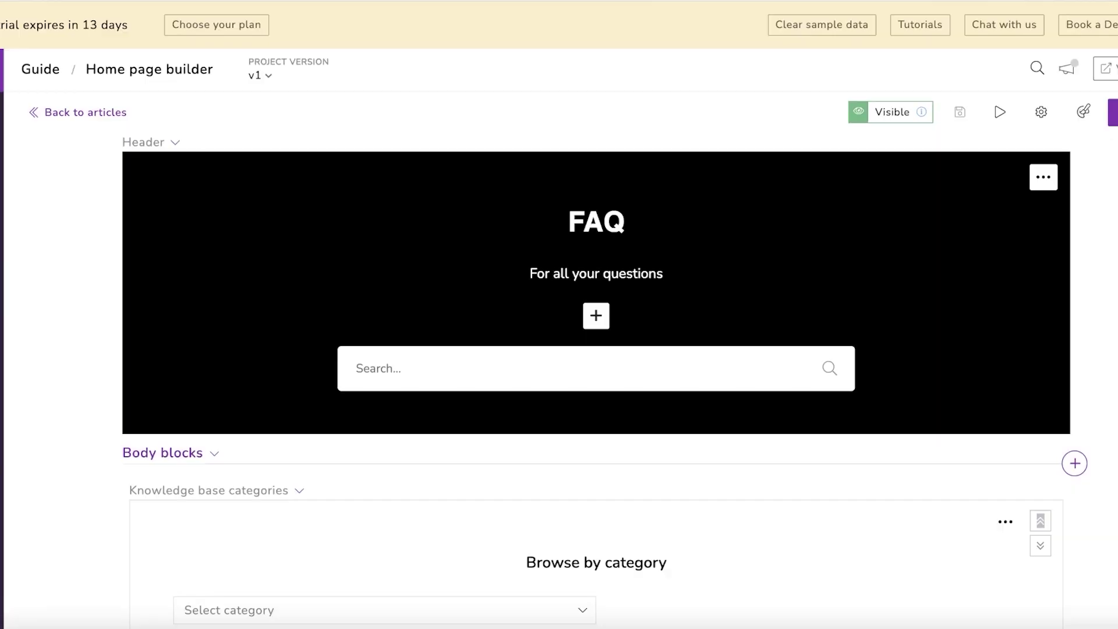
click(459, 360)
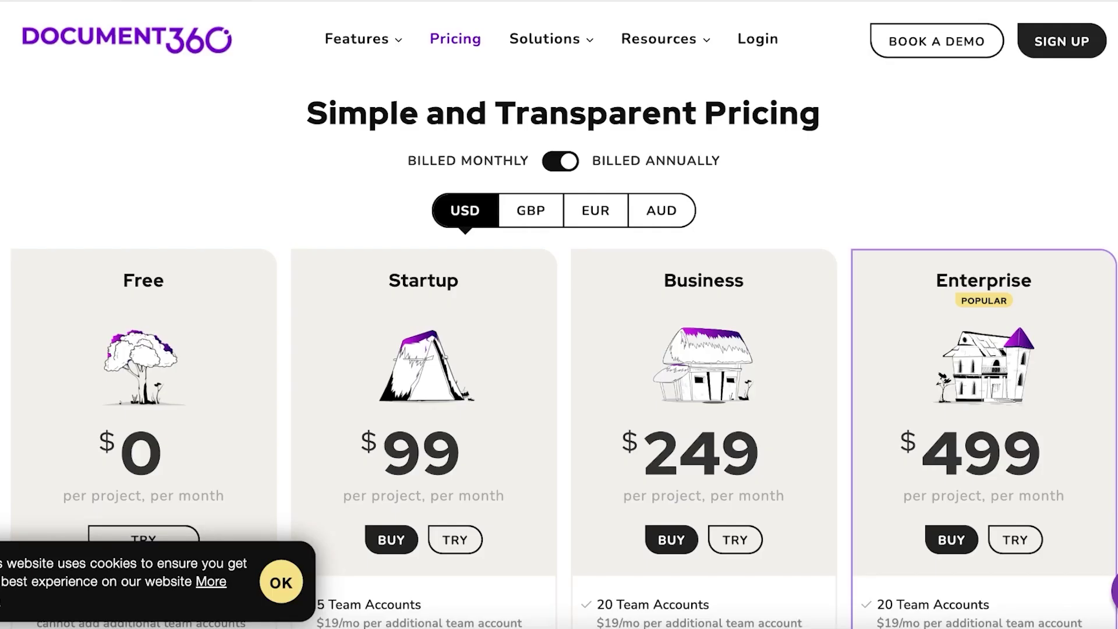
scroll(278, 189, down, 5)
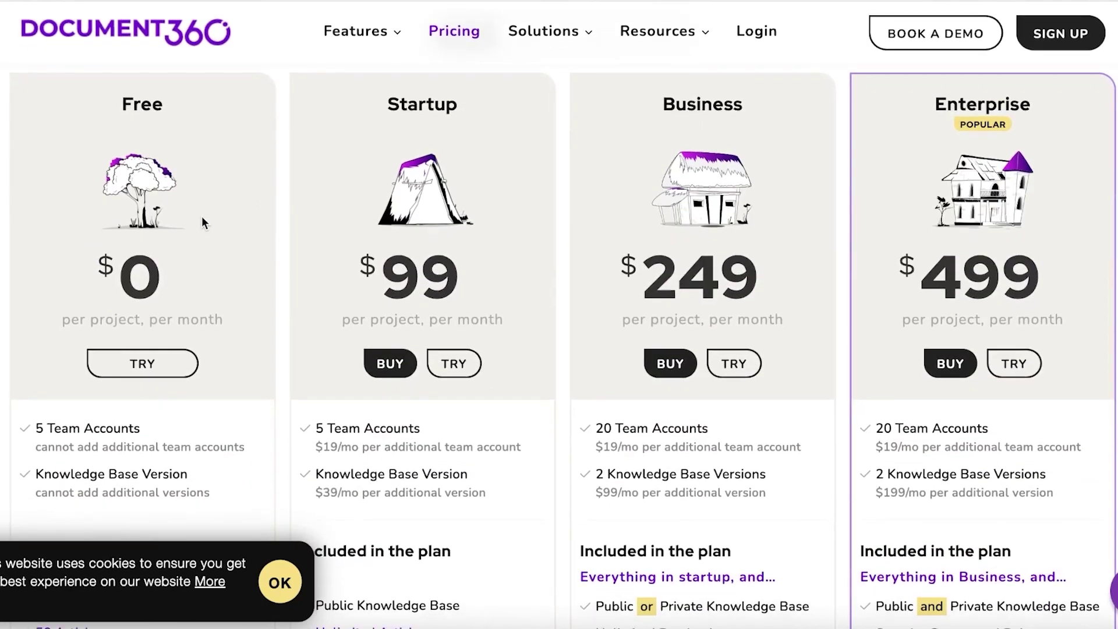
scroll(190, 239, down, 2)
scroll(191, 239, up, 7)
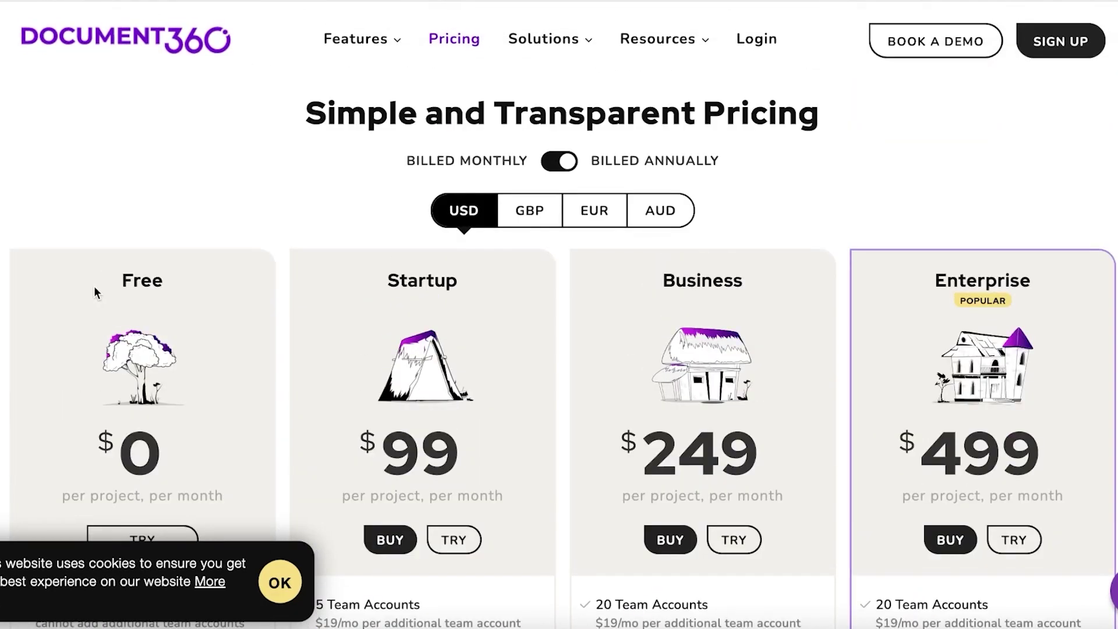
scroll(93, 288, down, 4)
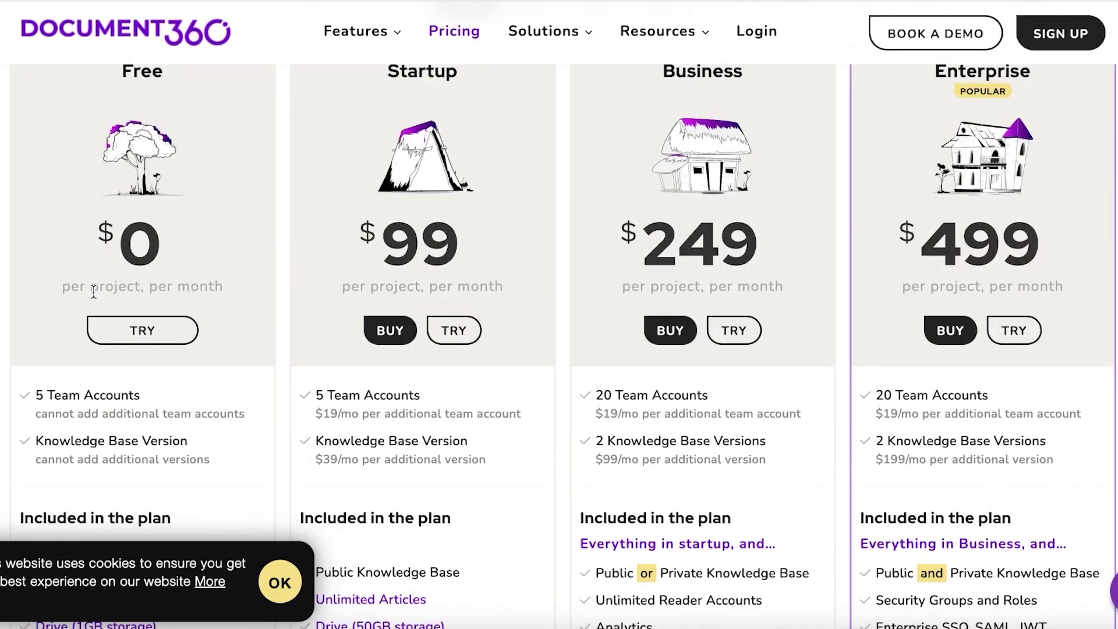
scroll(69, 314, up, 3)
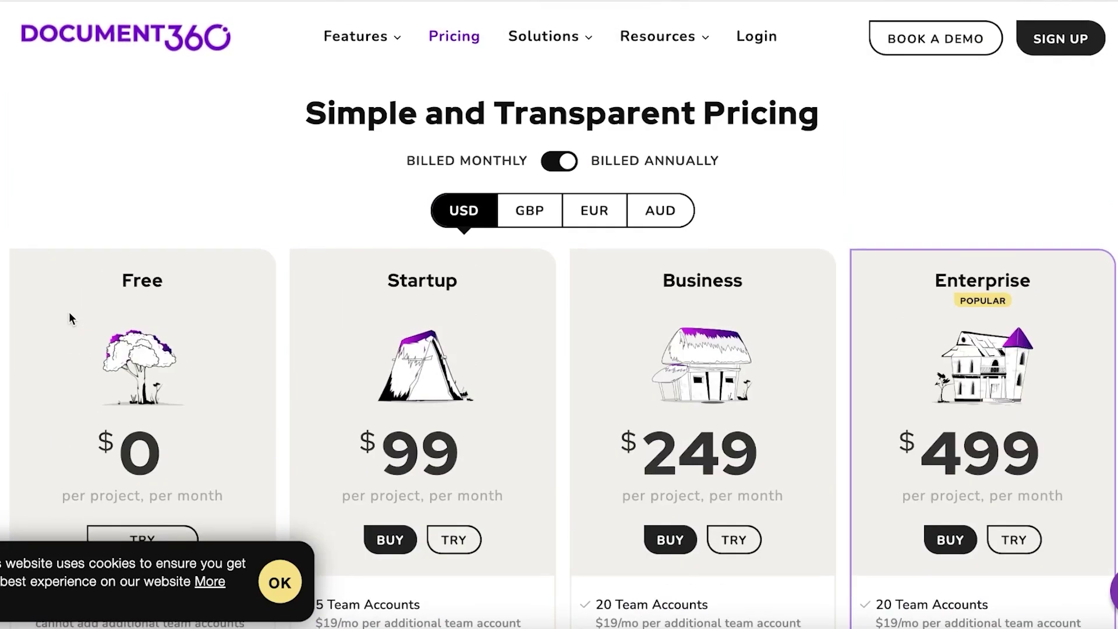